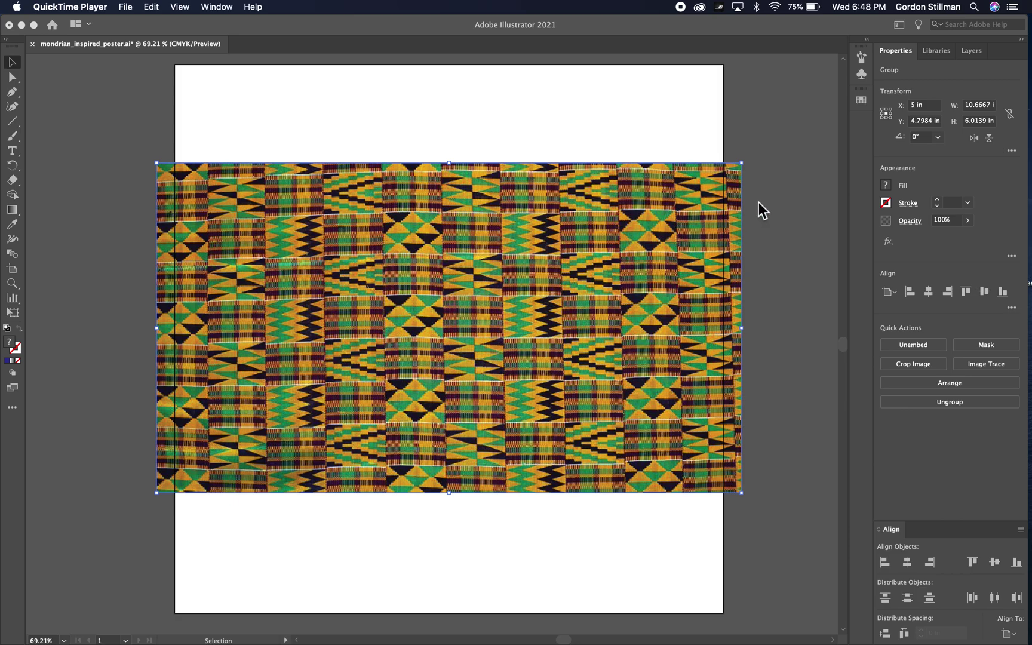
# Drag the kente image off the artboard to the right, to X 15.4727, Y 4.6528.
pyautogui.click(336, 360)
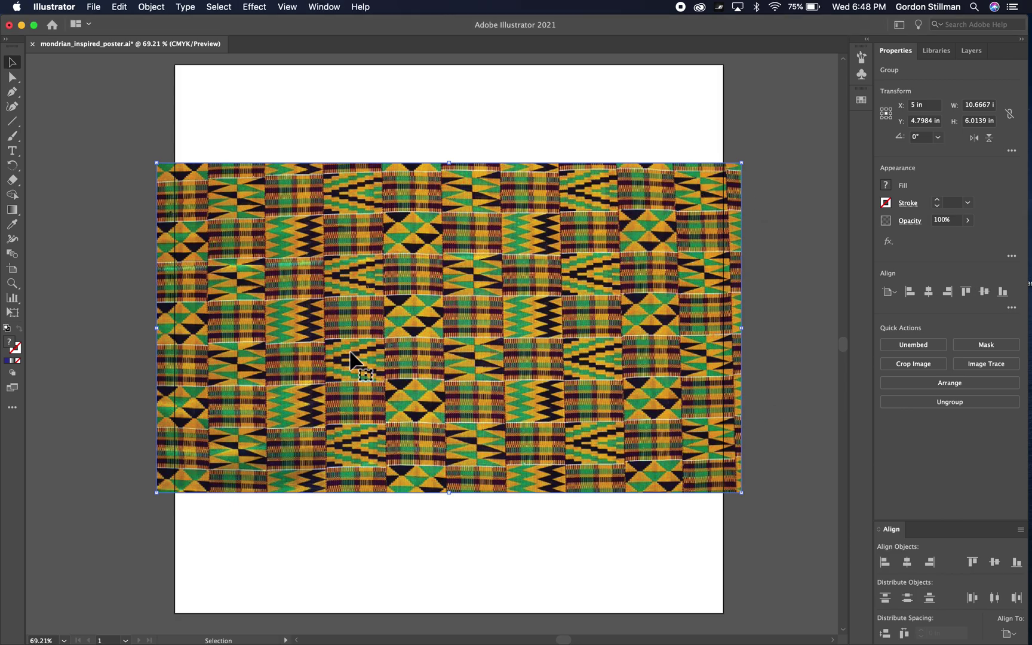
pyautogui.moveTo(350, 361); pyautogui.dragTo(672, 369)
pyautogui.moveTo(477, 321); pyautogui.dragTo(730, 305)
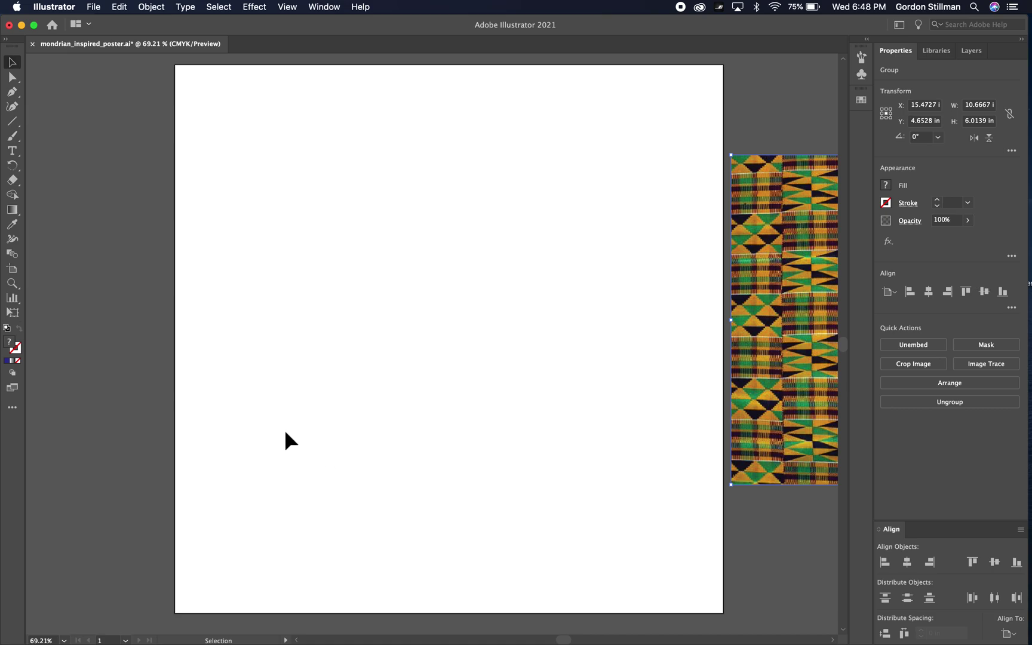
pyautogui.click(16, 126)
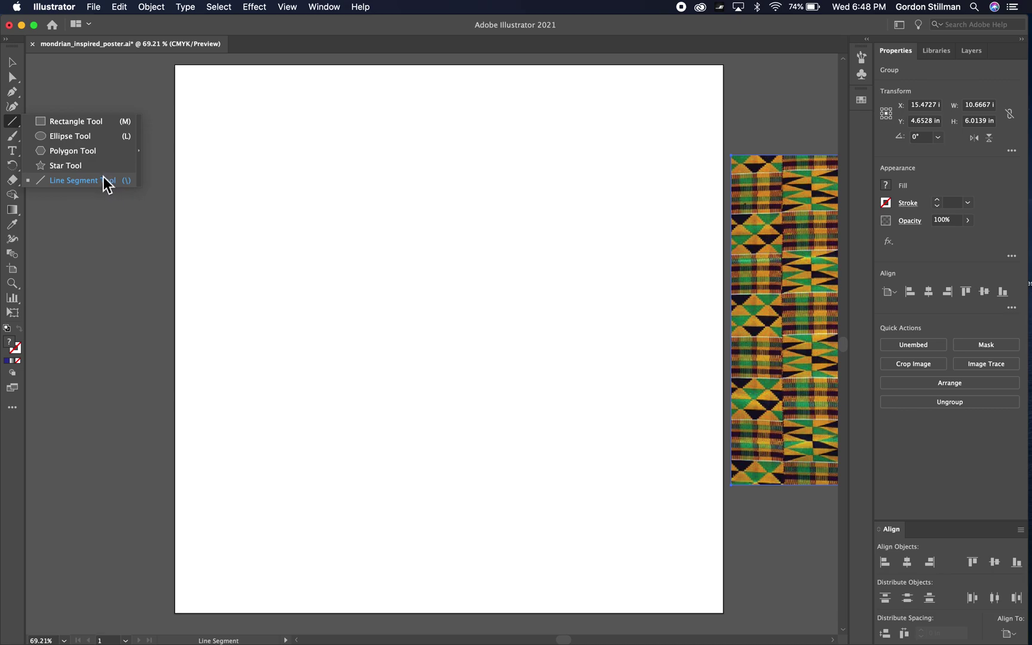
pyautogui.click(99, 122)
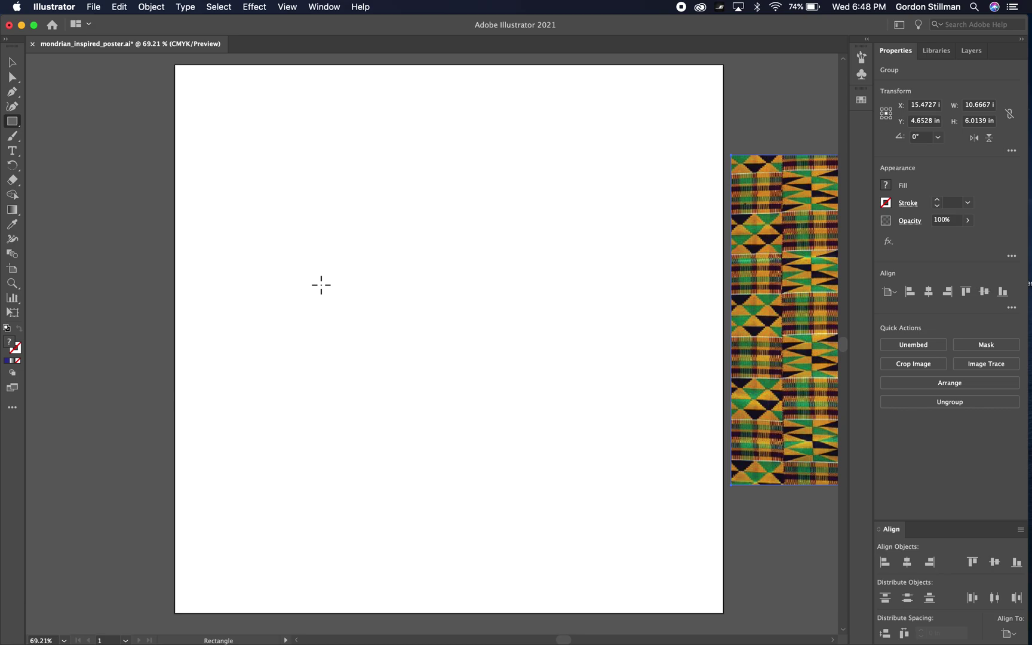
pyautogui.moveTo(320, 298); pyautogui.dragTo(589, 312)
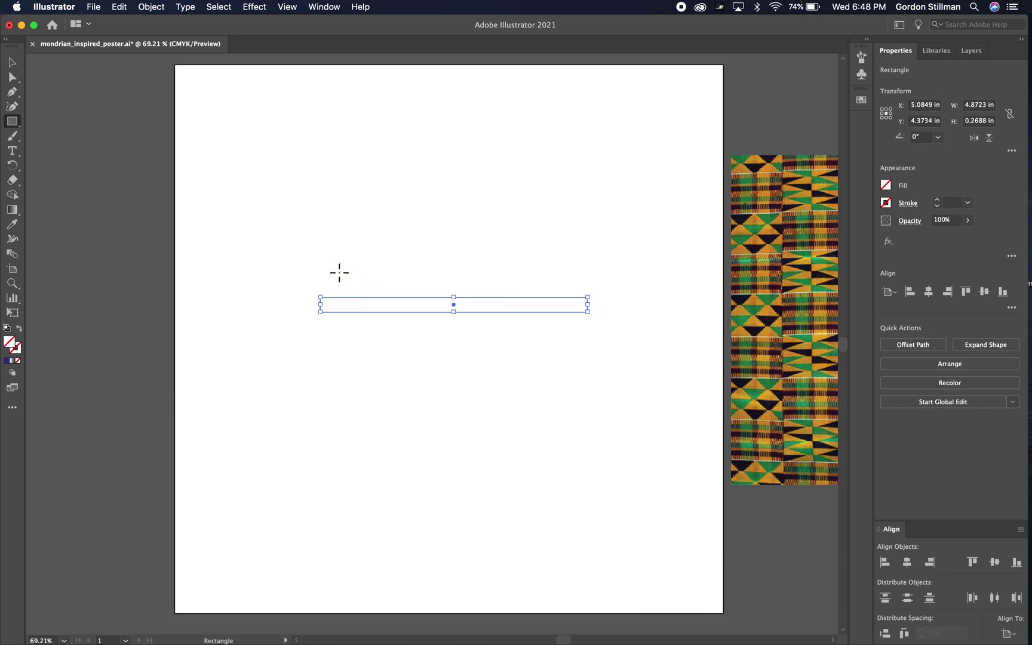
pyautogui.click(890, 184)
pyautogui.click(778, 229)
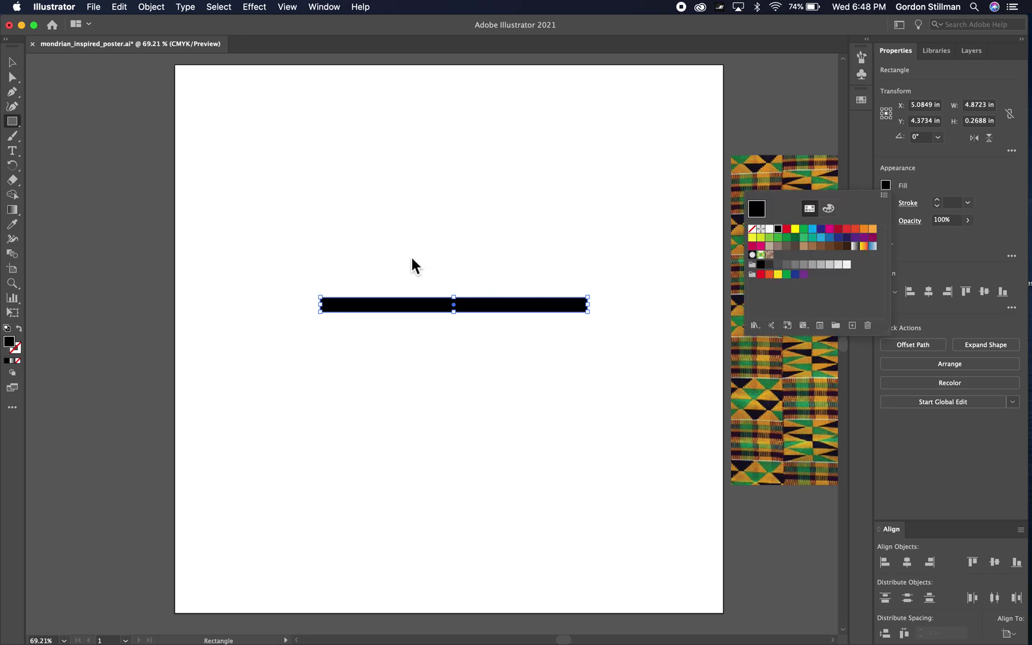
pyautogui.click(344, 304)
pyautogui.moveTo(330, 305); pyautogui.dragTo(578, 290)
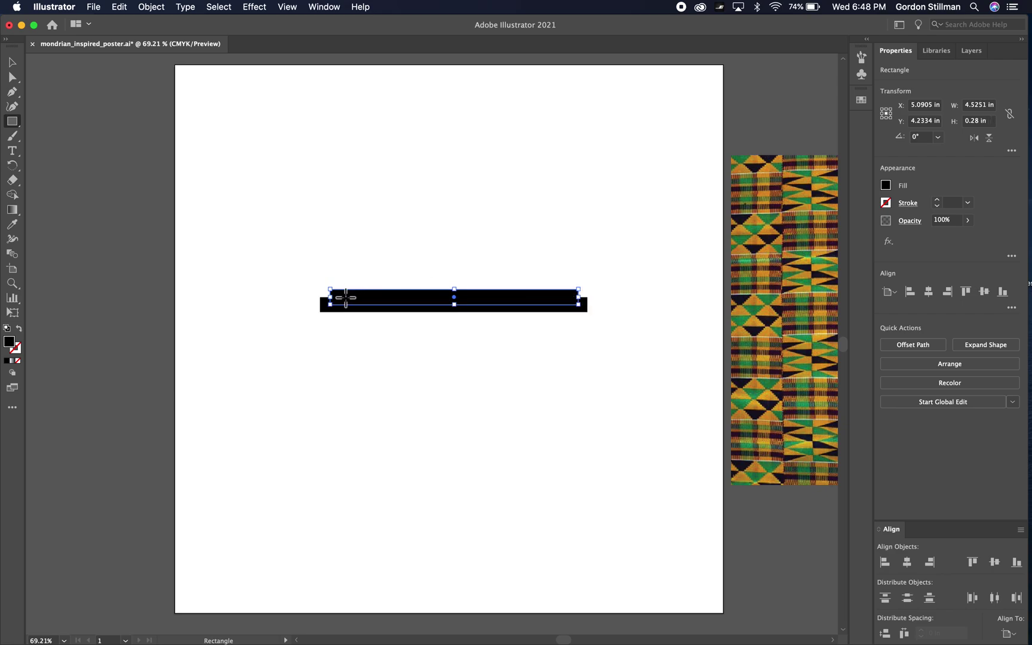
pyautogui.moveTo(338, 292); pyautogui.dragTo(576, 286)
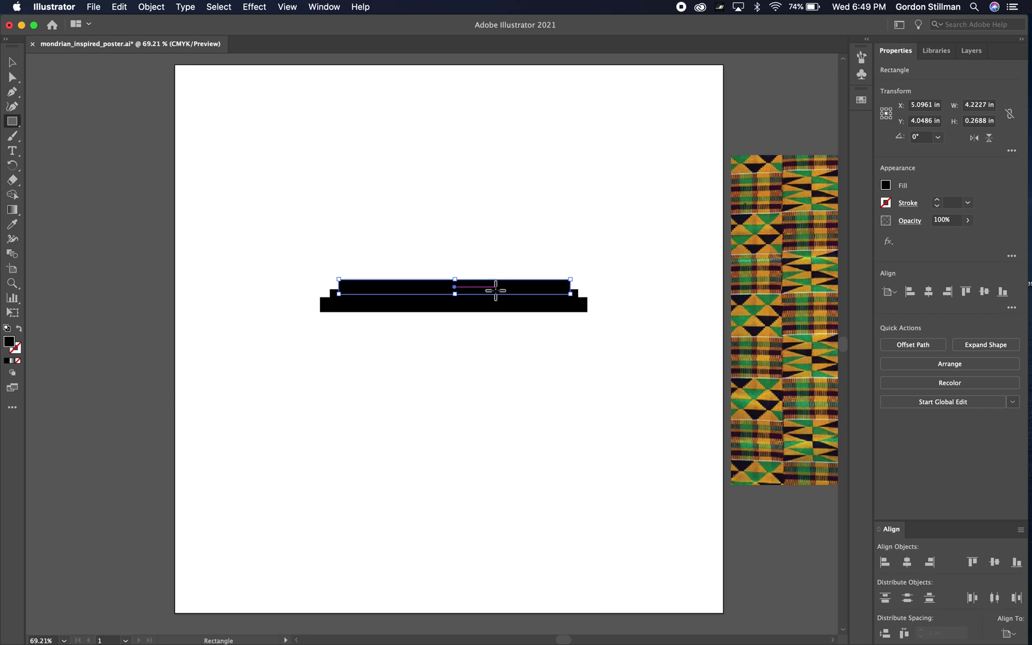
pyautogui.moveTo(347, 267); pyautogui.dragTo(561, 279)
pyautogui.moveTo(356, 258); pyautogui.dragTo(559, 278)
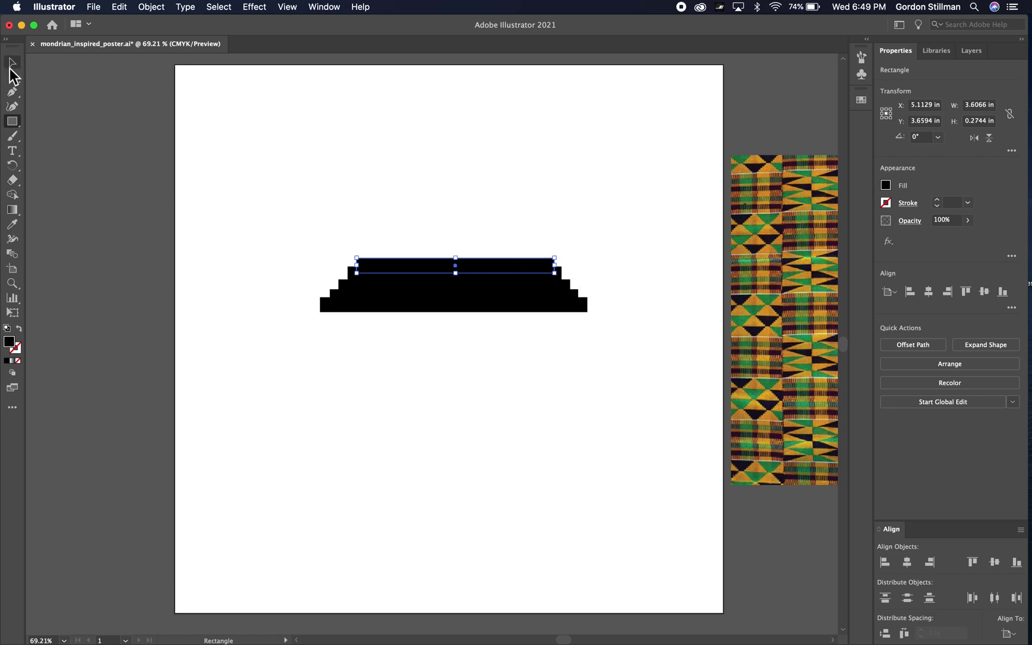
pyautogui.click(12, 62)
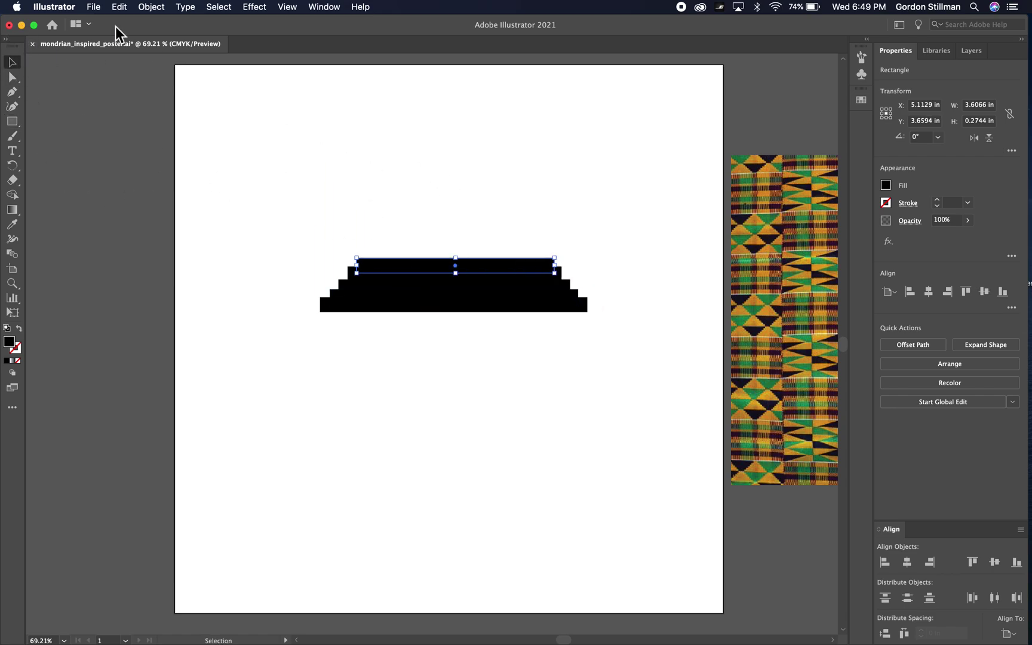
pyautogui.moveTo(237, 240); pyautogui.dragTo(557, 361)
# Delete the stacked black bars and start a 3-sided polygon with radius 0.6944 in.
pyautogui.press('Delete')
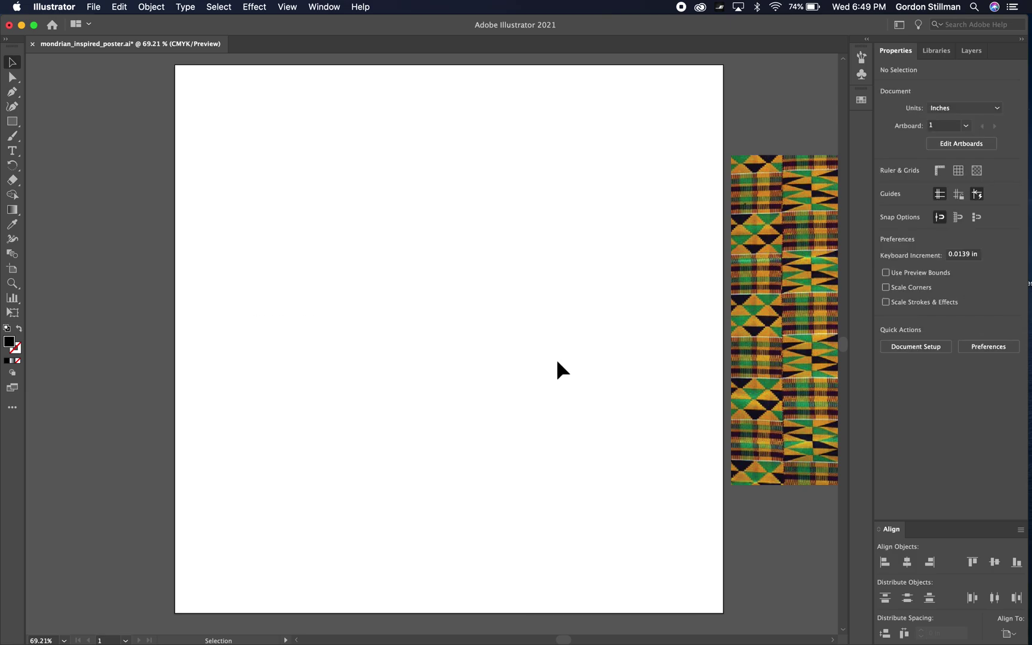
pyautogui.click(12, 122)
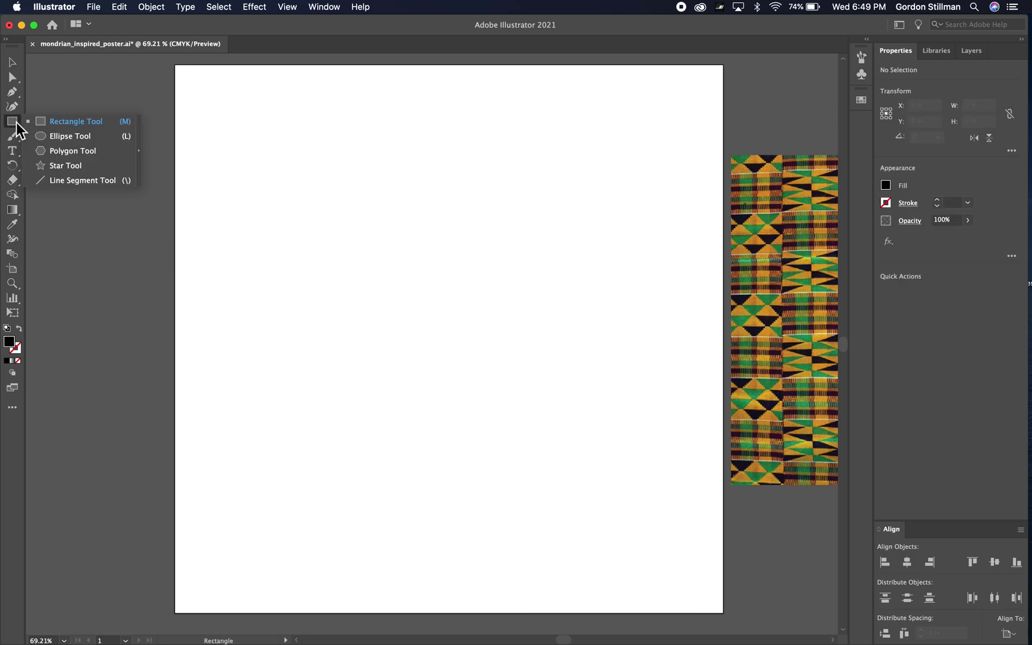
pyautogui.click(94, 150)
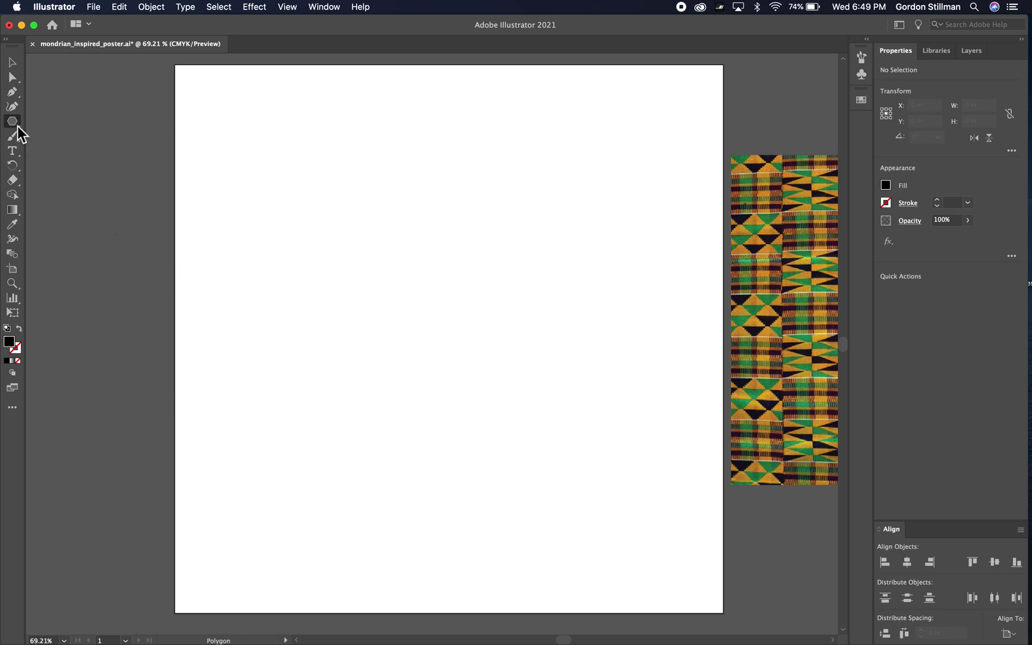
pyautogui.click(348, 301)
pyautogui.moveTo(542, 261); pyautogui.dragTo(443, 229)
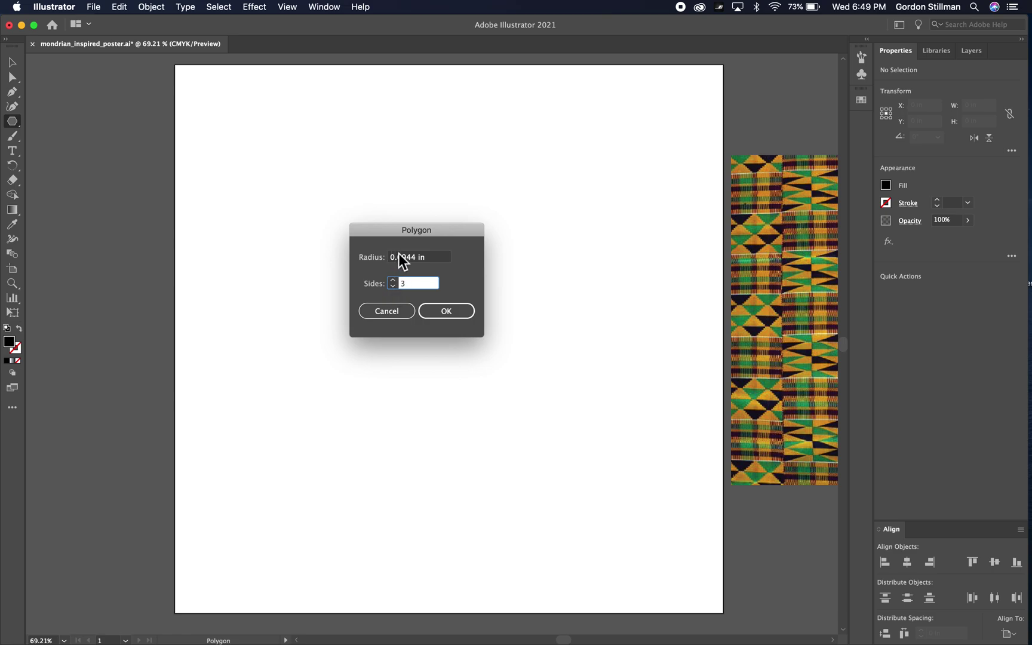
# Create the triangle, widen it to about 2.2 in and flip it to point downward.
pyautogui.click(456, 315)
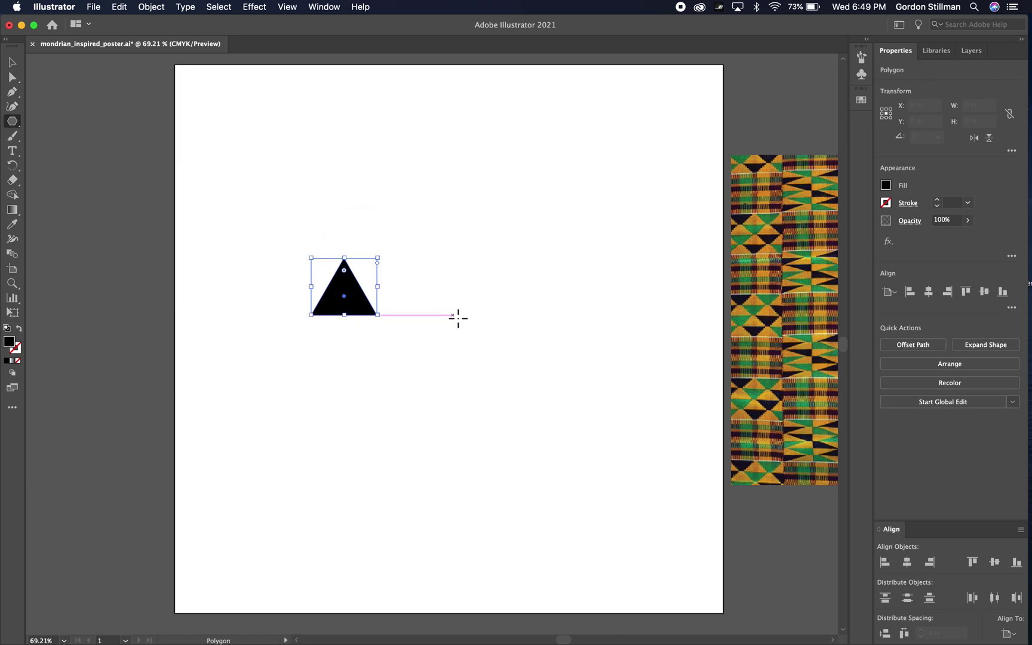
pyautogui.click(13, 62)
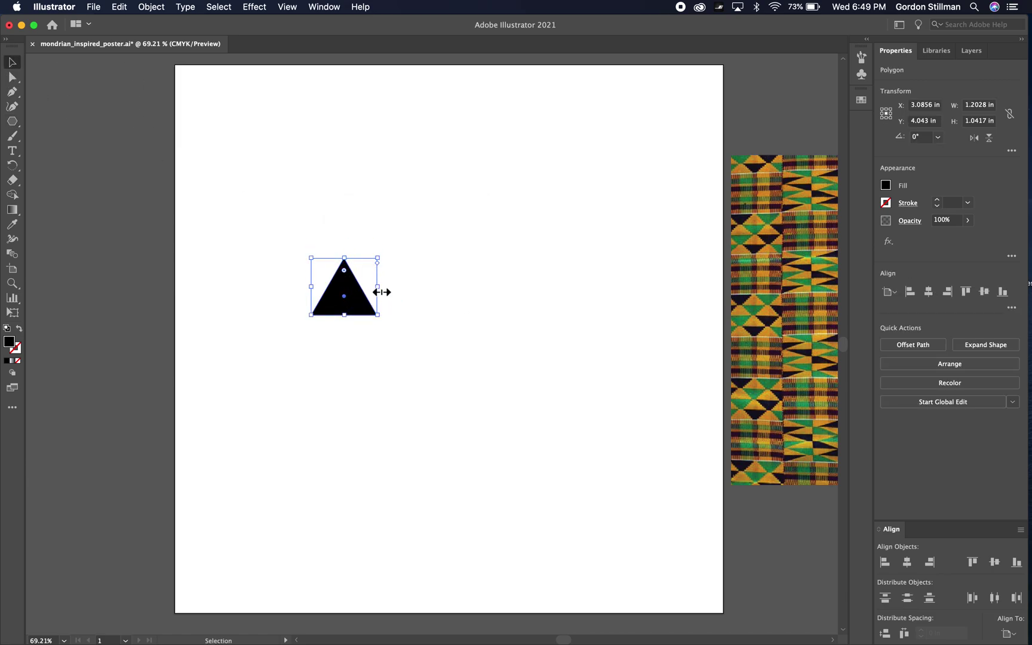
pyautogui.moveTo(378, 287); pyautogui.dragTo(433, 287)
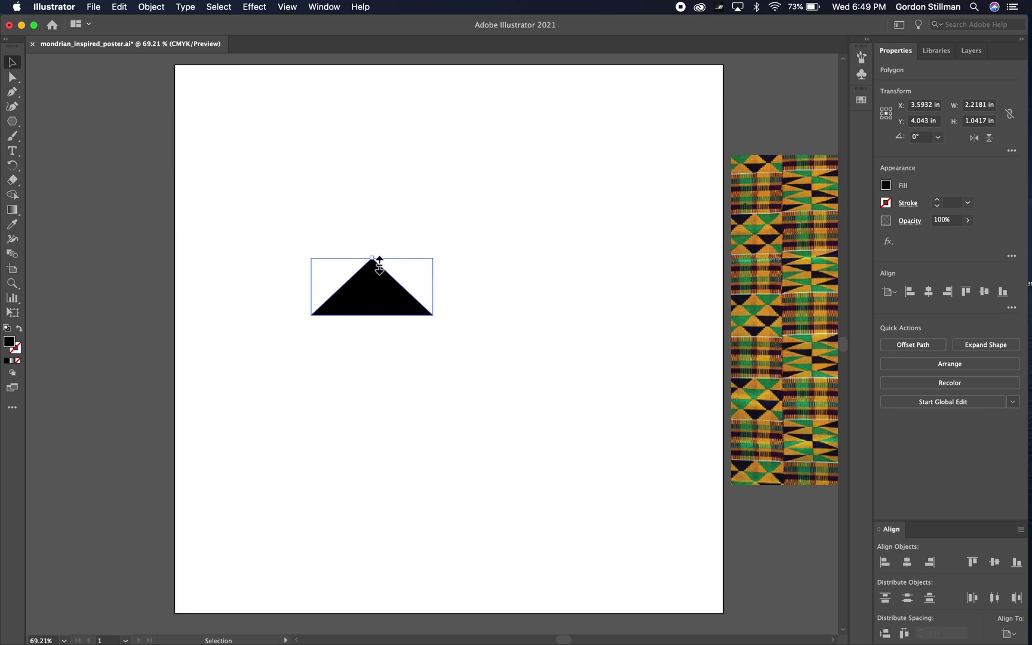
pyautogui.moveTo(372, 258); pyautogui.dragTo(376, 374)
# Enlarge the downward triangle to 3.6 by 1.96 in in the top-right corner.
pyautogui.click(442, 398)
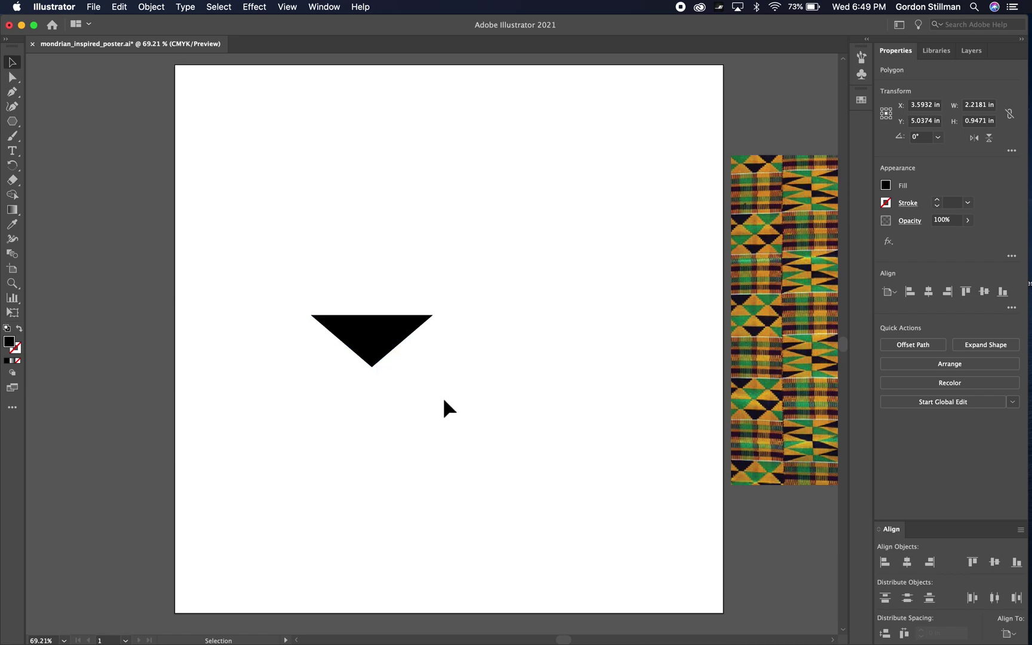
pyautogui.click(396, 331)
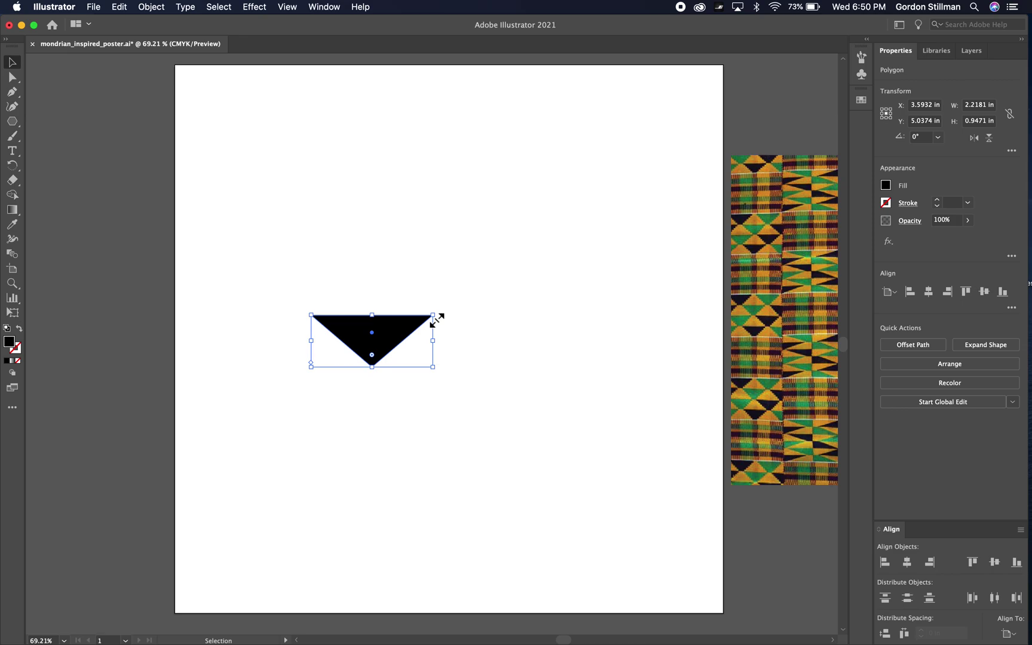
pyautogui.moveTo(437, 321); pyautogui.dragTo(641, 120)
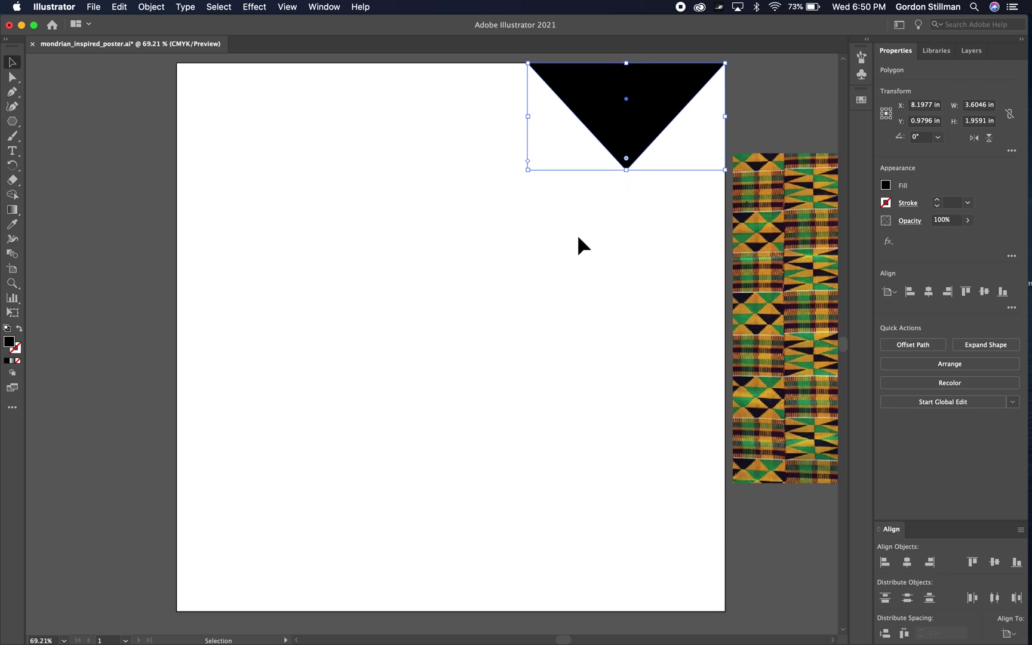
# Copy the black triangle and paste a duplicate mid-artboard at X 4.7881, Y 5.0007.
pyautogui.scroll(1, 414, 302)
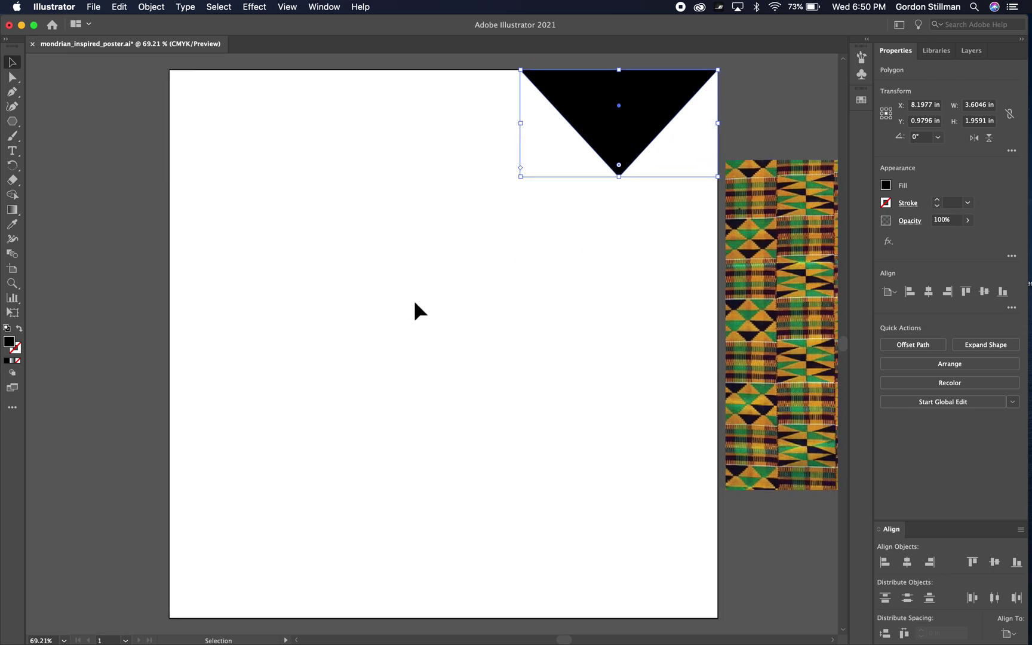
pyautogui.click(119, 7)
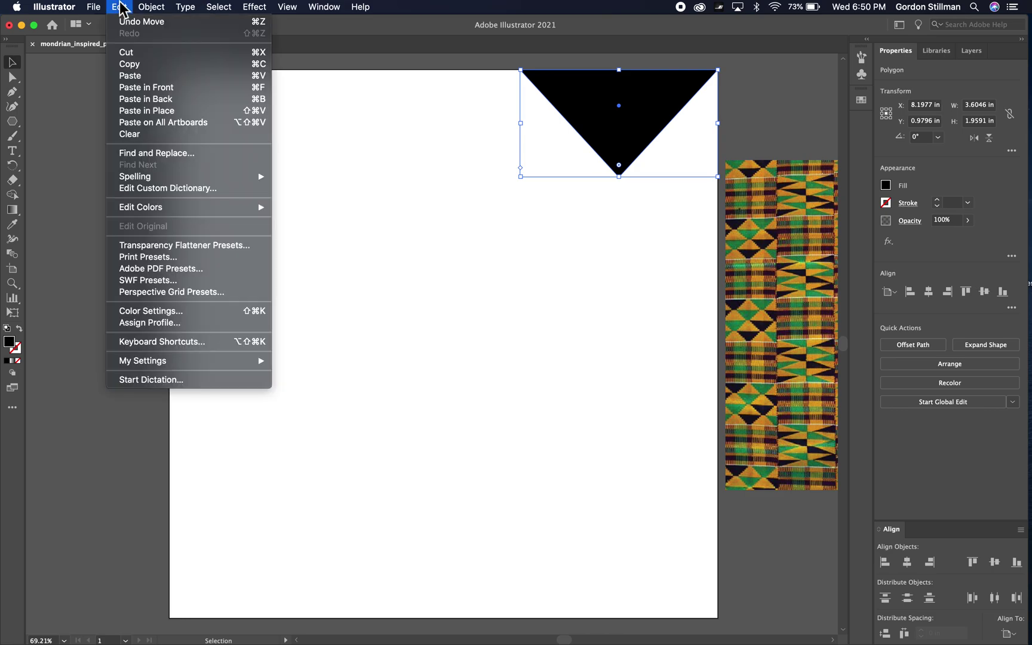
pyautogui.click(242, 64)
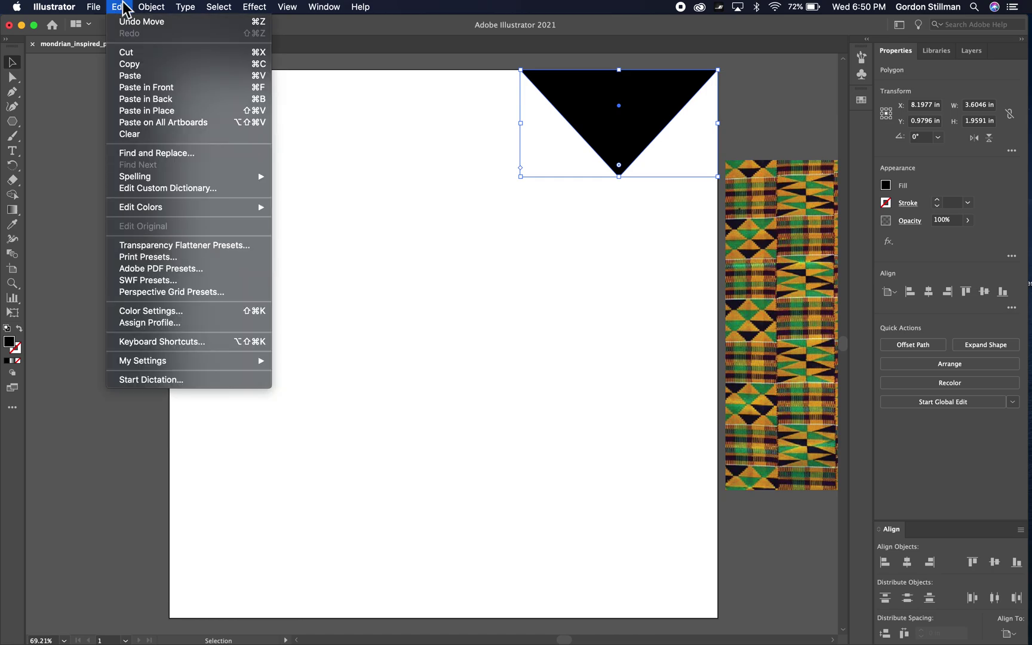
pyautogui.click(147, 76)
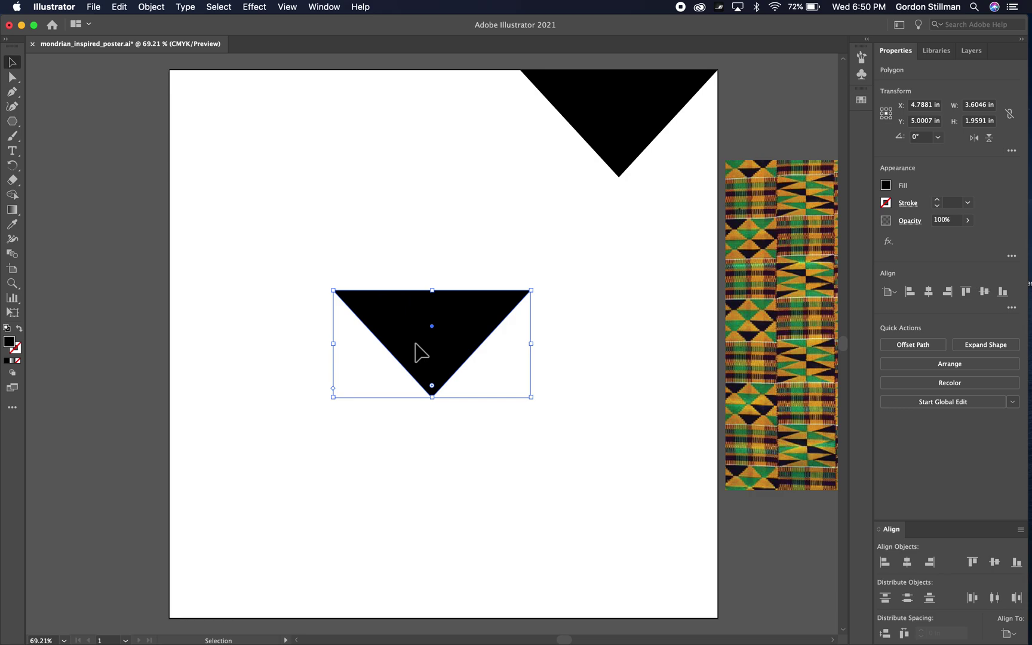
# Paste triangle copies tip to corner diagonally down to X 0.9885, Y 8.816.
pyautogui.moveTo(415, 343); pyautogui.dragTo(501, 232)
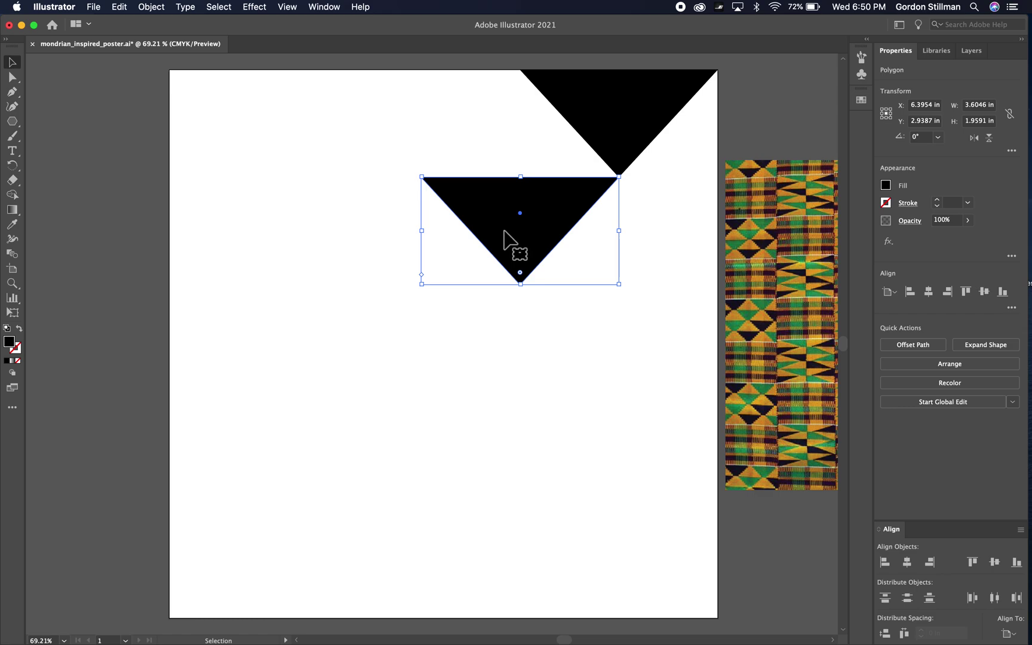
pyautogui.press('cmd+v')
pyautogui.moveTo(463, 317); pyautogui.dragTo(355, 432)
pyautogui.press('cmd+z')
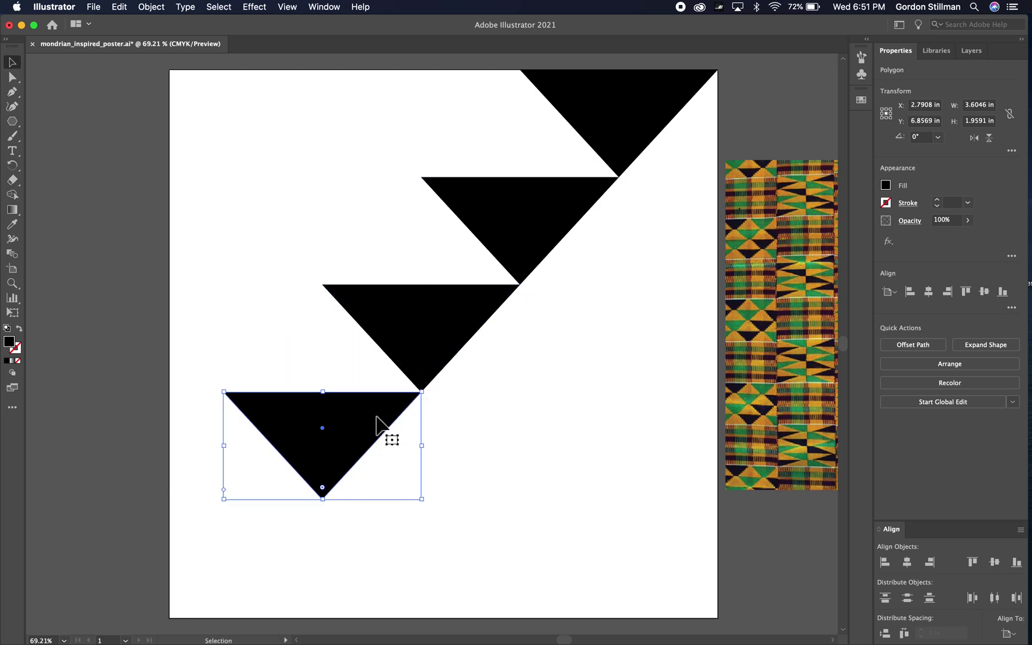
pyautogui.press('a')
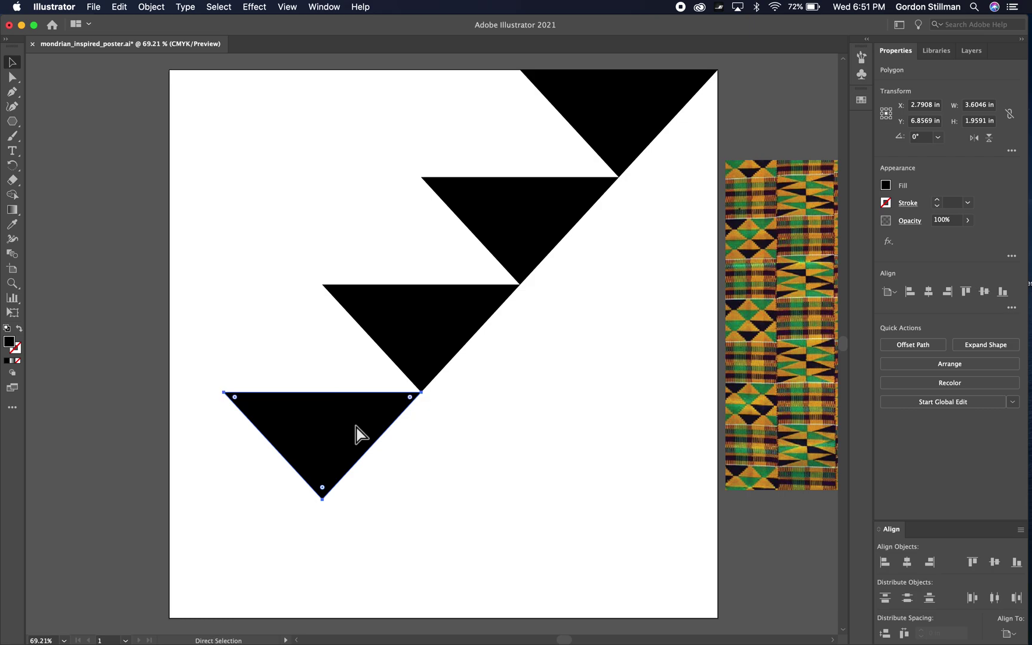
pyautogui.press('v')
pyautogui.press('super+c')
pyautogui.press('super+v')
pyautogui.moveTo(449, 338); pyautogui.dragTo(252, 538)
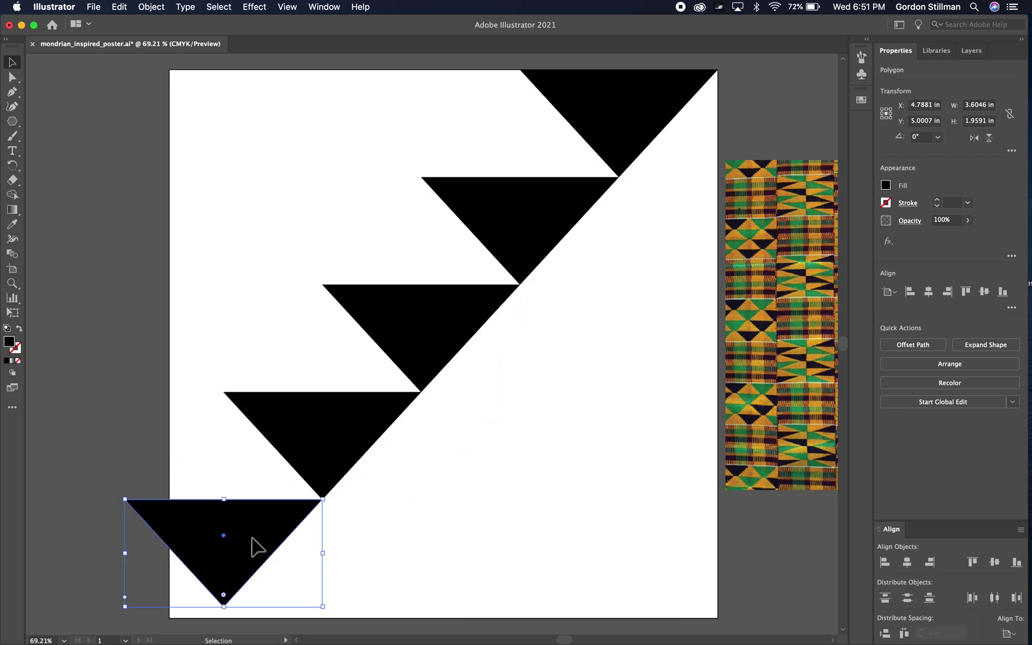
# Paste another copy of the lowest triangle further down and to the left.
pyautogui.click(417, 489)
pyautogui.scroll(-5, 409, 525)
pyautogui.hscroll(-3, 411, 532)
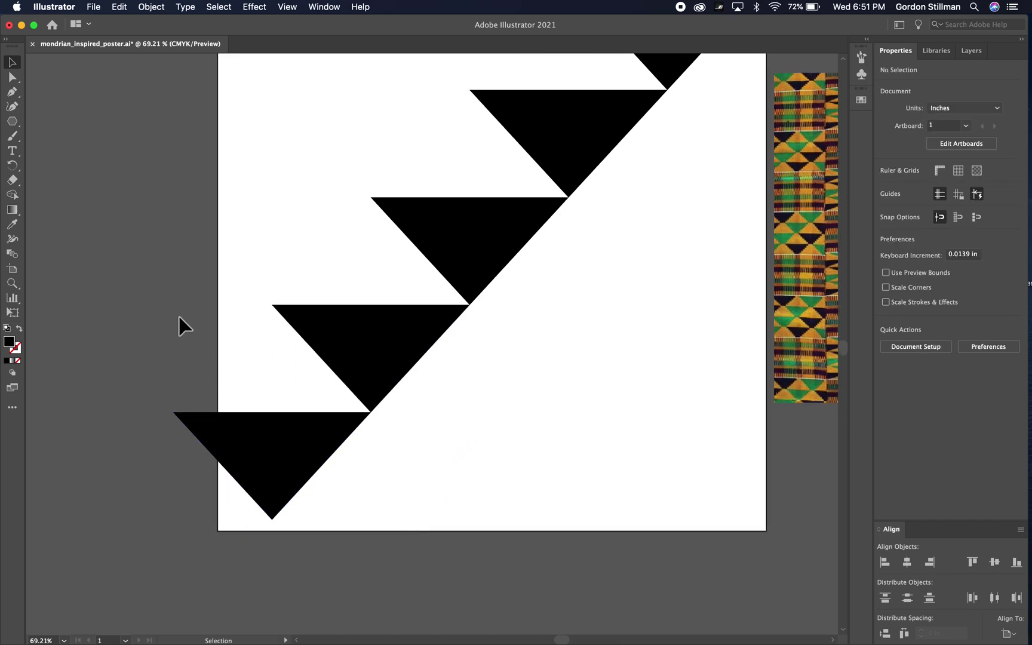
pyautogui.moveTo(178, 315); pyautogui.dragTo(430, 483)
pyautogui.click(555, 507)
pyautogui.click(311, 463)
pyautogui.press('super+c')
pyautogui.press('super+v')
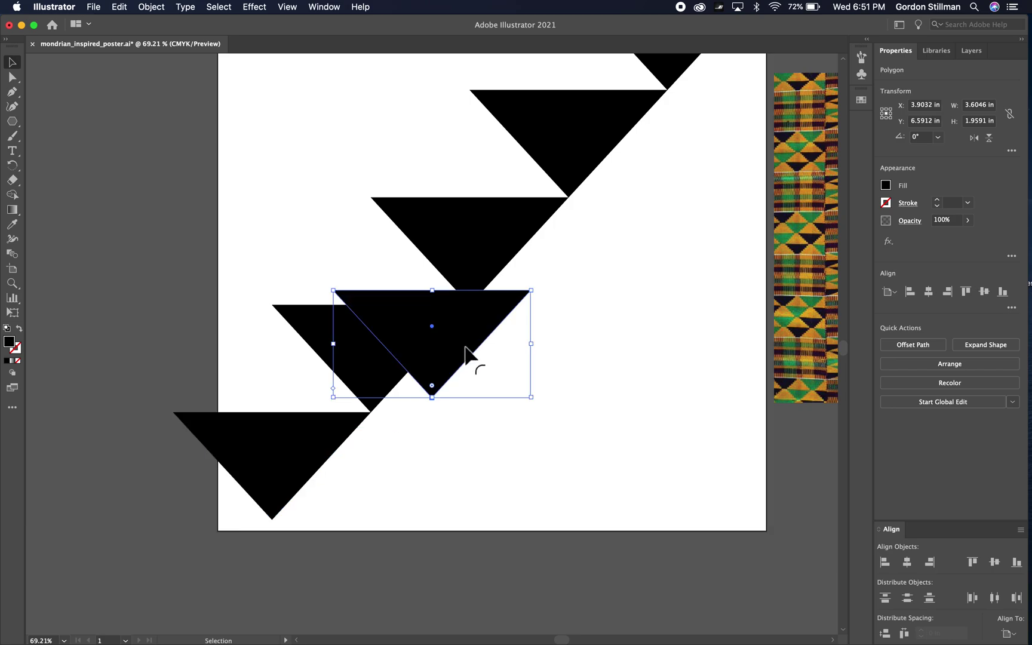
pyautogui.moveTo(299, 467); pyautogui.dragTo(197, 572)
# Delete the extra triangle at the bottom of the diagonal.
pyautogui.scroll(5, 473, 463)
pyautogui.hscroll(4, 473, 462)
pyautogui.scroll(-2, 473, 463)
pyautogui.hscroll(-1, 470, 462)
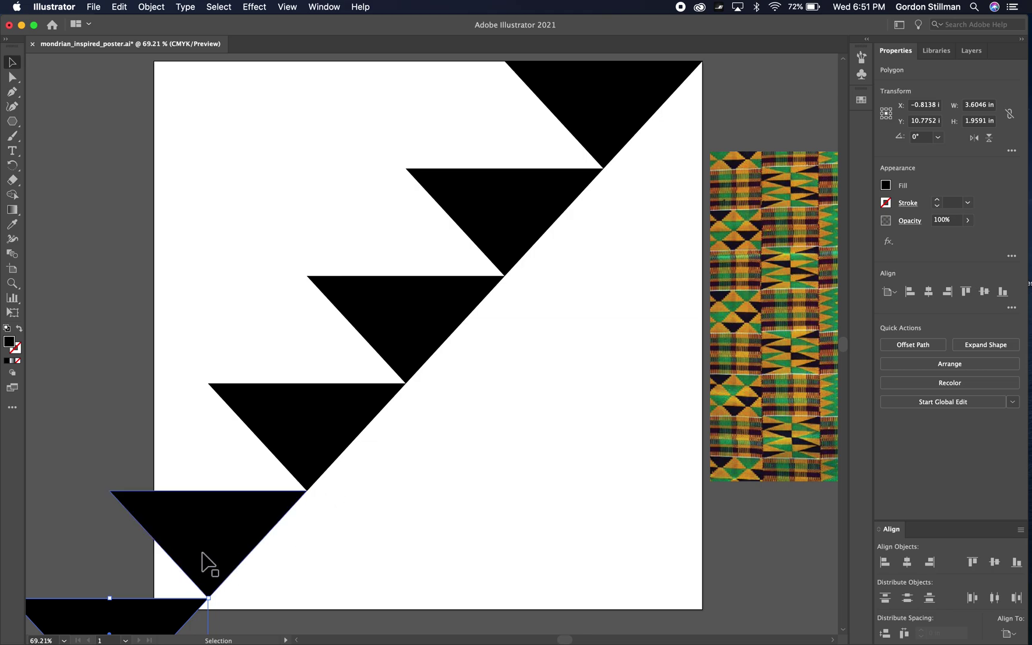
pyautogui.scroll(-1, 202, 563)
pyautogui.hscroll(-1, 202, 563)
pyautogui.scroll(1, 202, 559)
pyautogui.hscroll(1, 202, 560)
pyautogui.scroll(-3, 202, 560)
pyautogui.hscroll(-2, 203, 560)
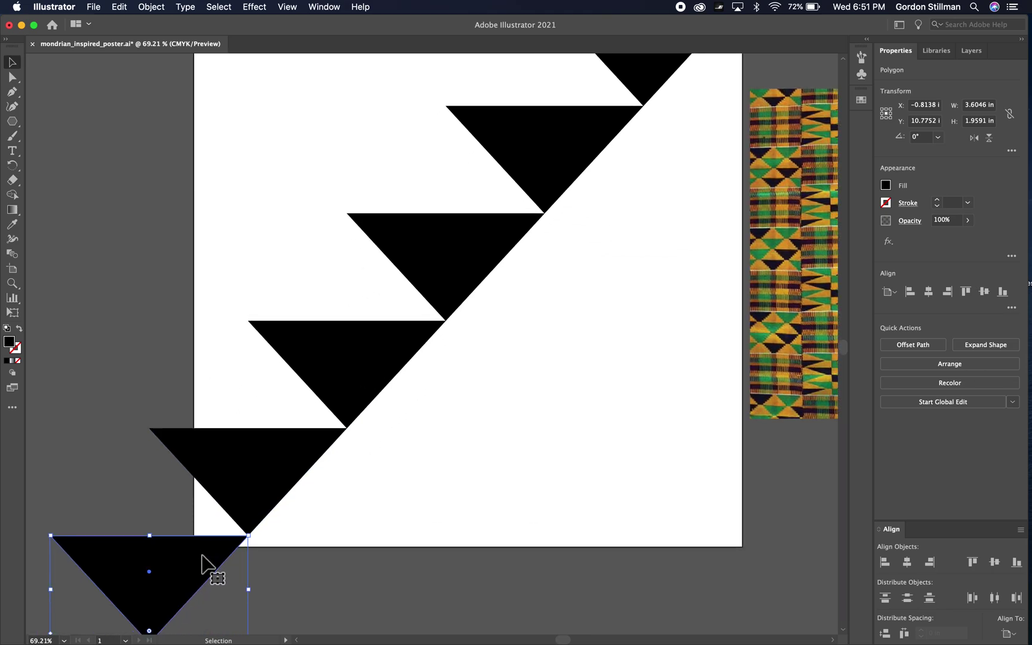
pyautogui.press('Delete')
# Scale all five triangles together to 11.04 by 10 in, spanning the artboard height.
pyautogui.scroll(3, 293, 491)
pyautogui.hscroll(1, 292, 491)
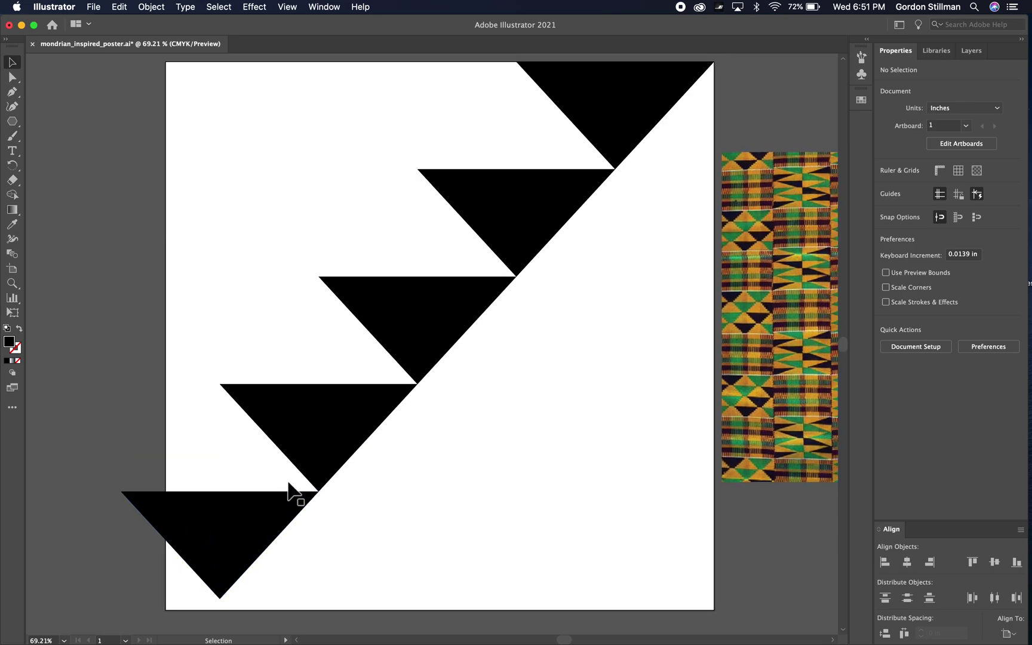
pyautogui.moveTo(113, 84); pyautogui.dragTo(645, 588)
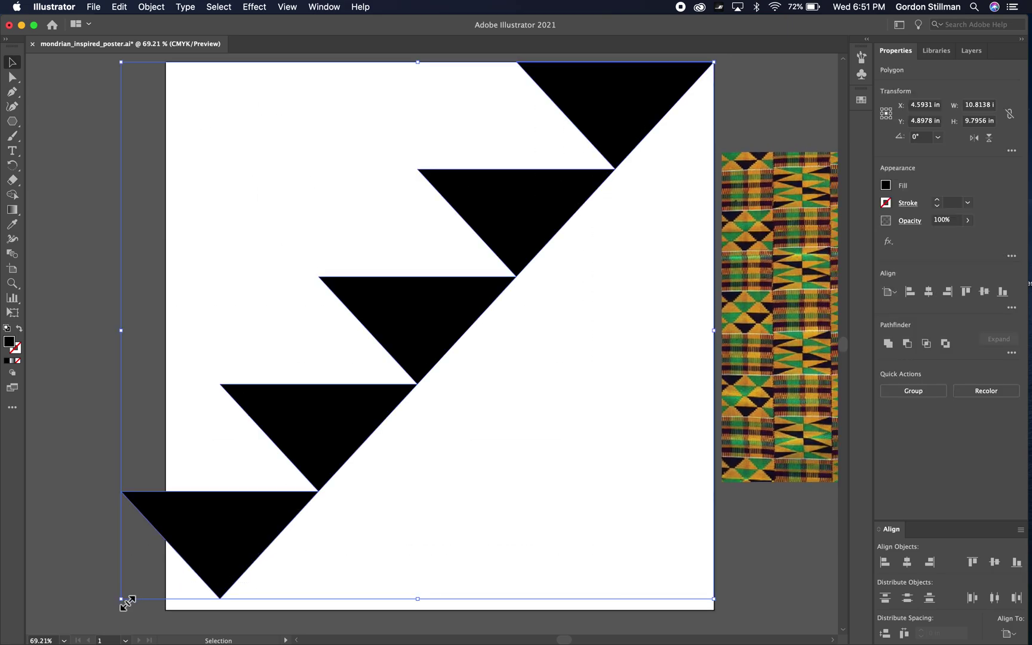
pyautogui.moveTo(127, 603); pyautogui.dragTo(106, 617)
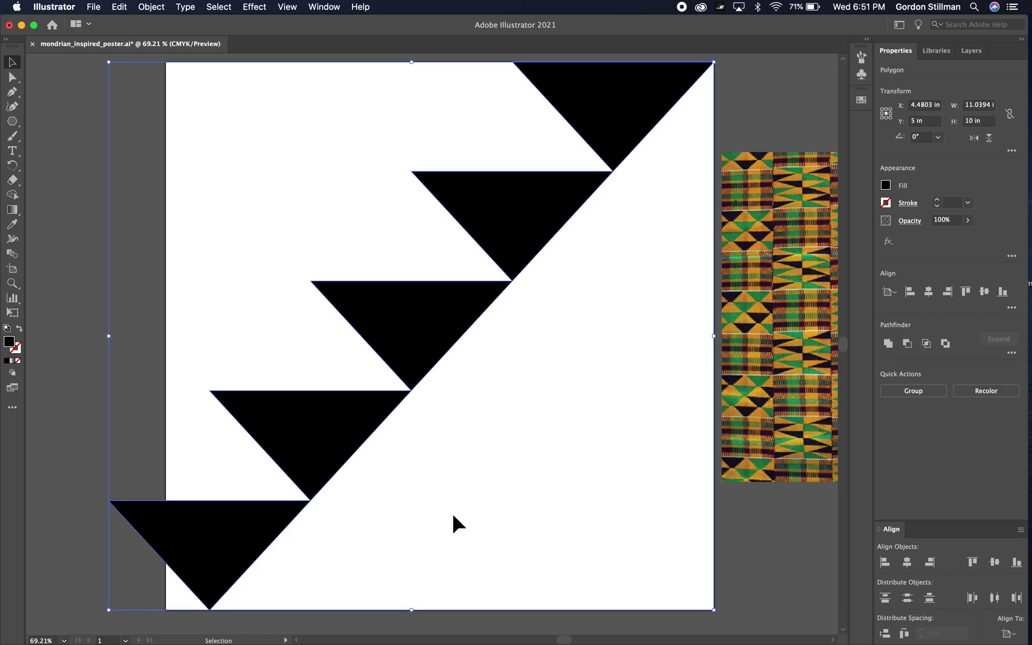
pyautogui.scroll(-1, 451, 511)
pyautogui.hscroll(-1, 451, 511)
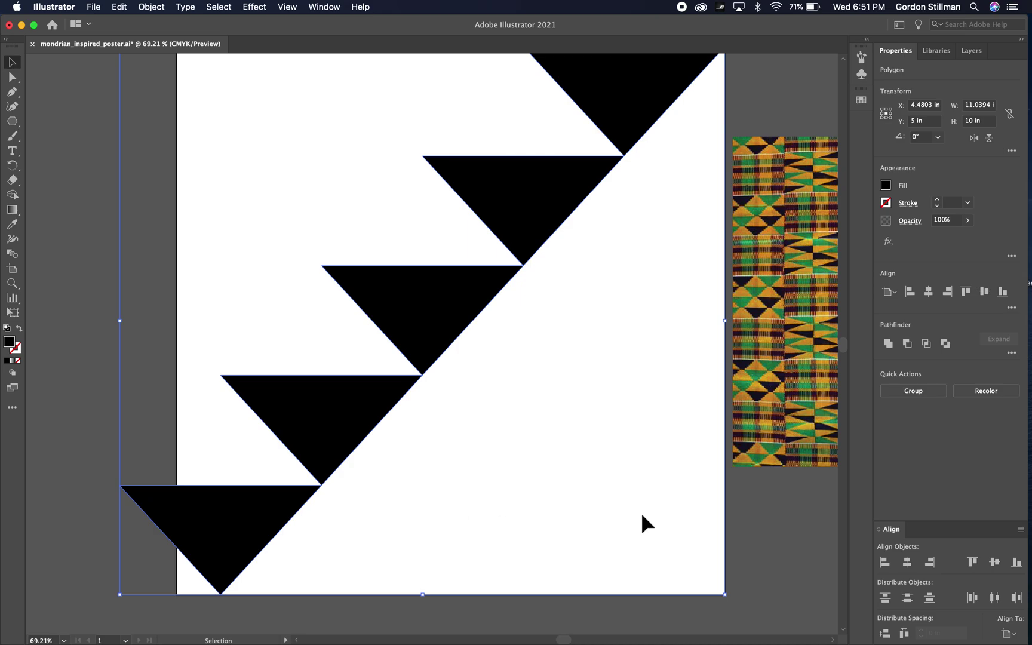
pyautogui.click(647, 479)
pyautogui.hscroll(3, 602, 272)
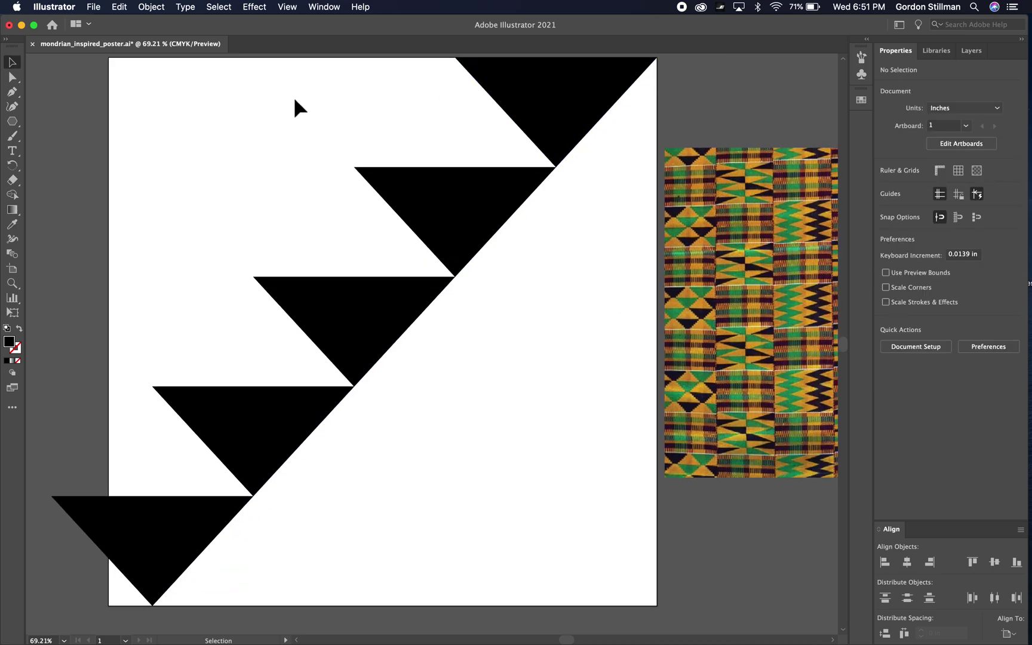
pyautogui.moveTo(291, 83); pyautogui.dragTo(194, 202)
pyautogui.moveTo(61, 70); pyautogui.dragTo(563, 539)
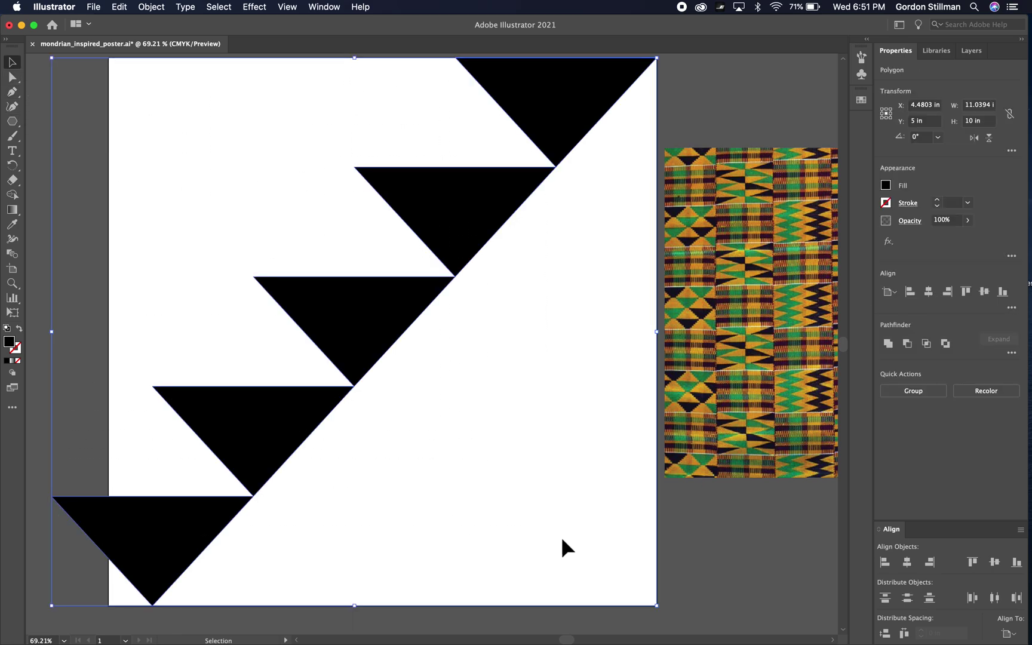
# Duplicate the triangle diagonal and move the copy right of the black one.
pyautogui.press('a')
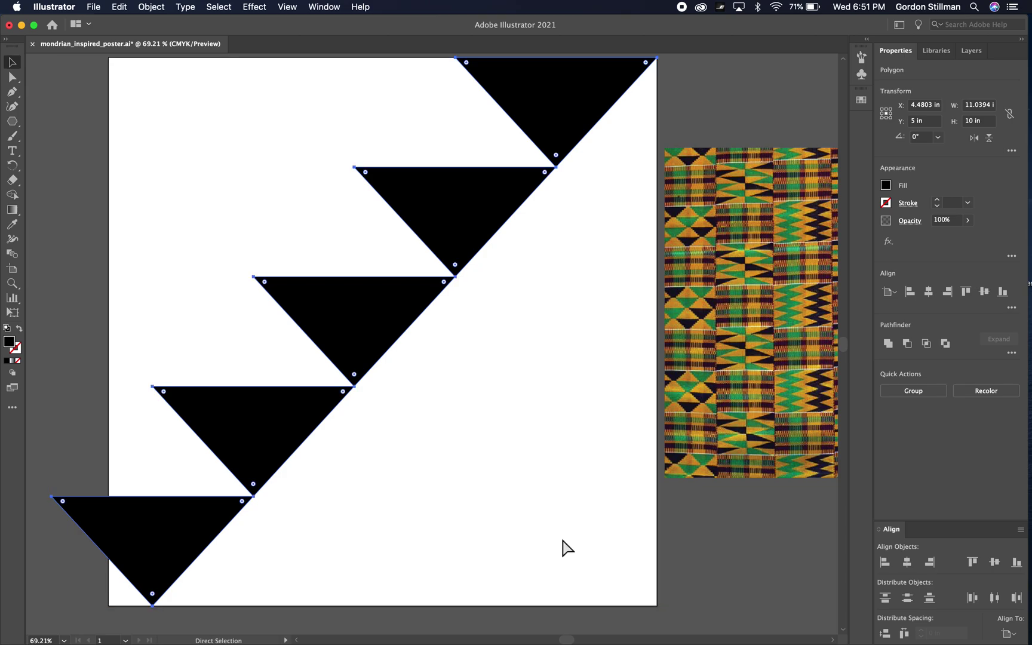
pyautogui.press('super+d')
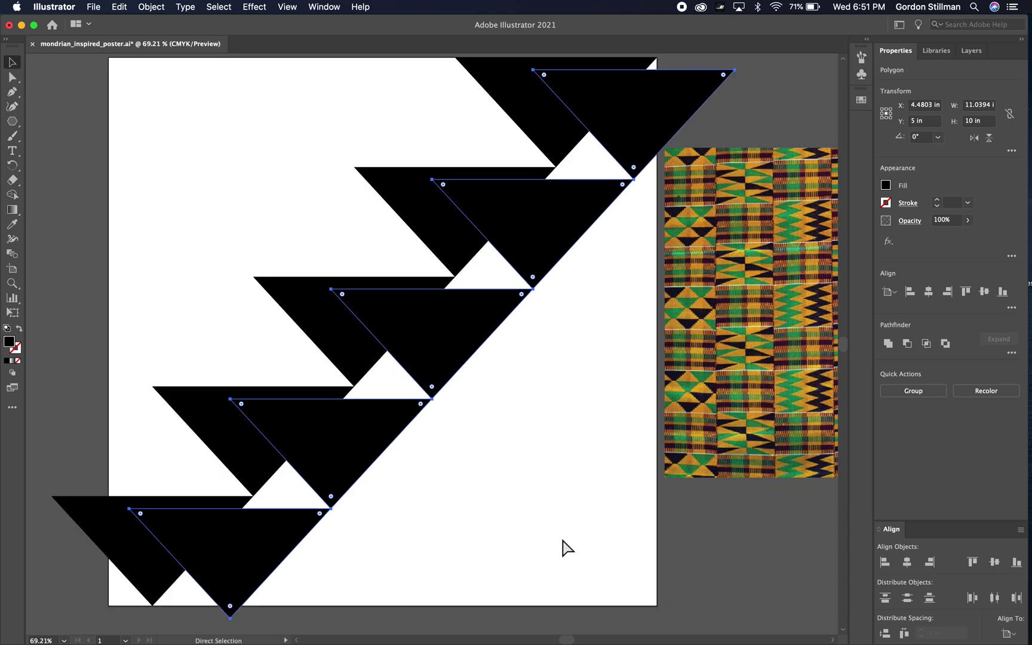
pyautogui.press('v')
pyautogui.moveTo(453, 338); pyautogui.dragTo(574, 316)
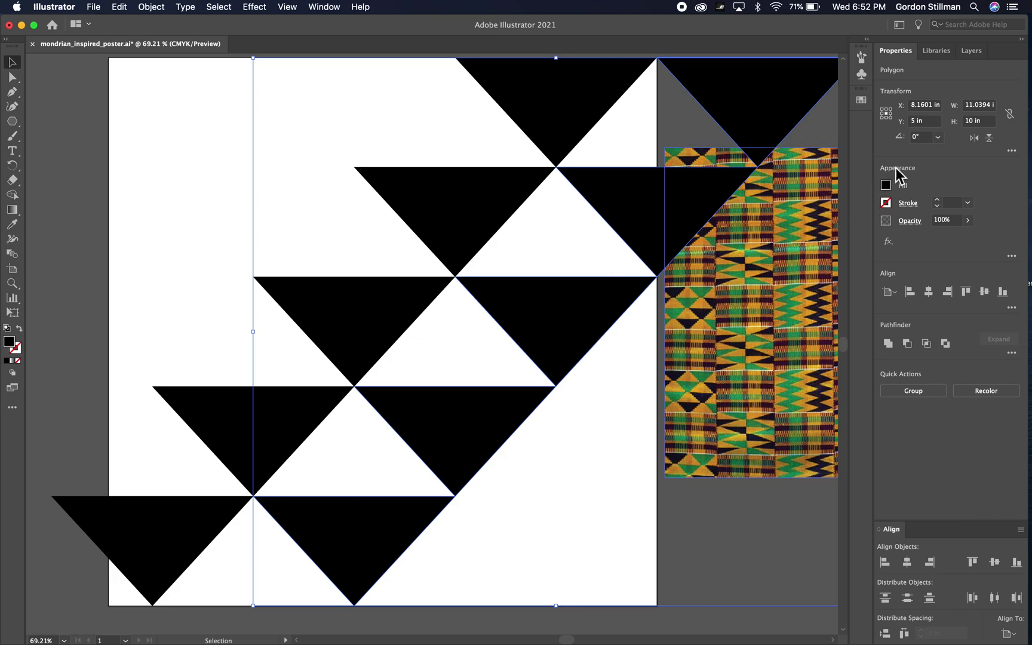
# Fill the copied triangles with CMYK Red and position them at X 8.1041, Y 5 in.
pyautogui.click(886, 186)
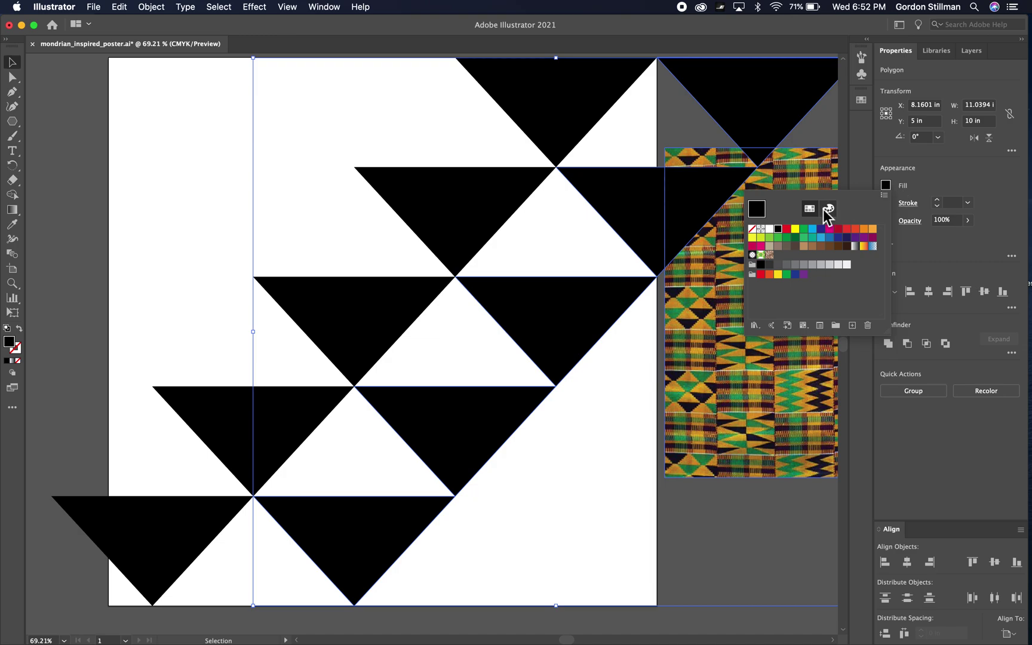
pyautogui.click(787, 229)
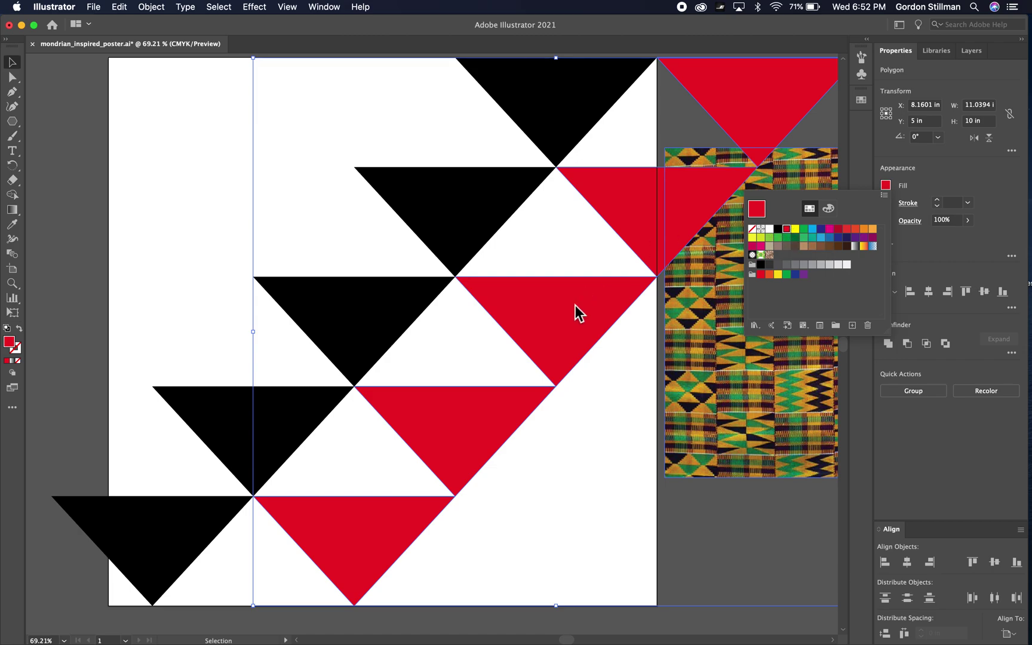
pyautogui.click(516, 360)
pyautogui.moveTo(549, 333)
pyautogui.mouseDown()
pyautogui.moveTo(616, 385)
pyautogui.moveTo(540, 353)
pyautogui.moveTo(553, 329)
pyautogui.mouseUp()
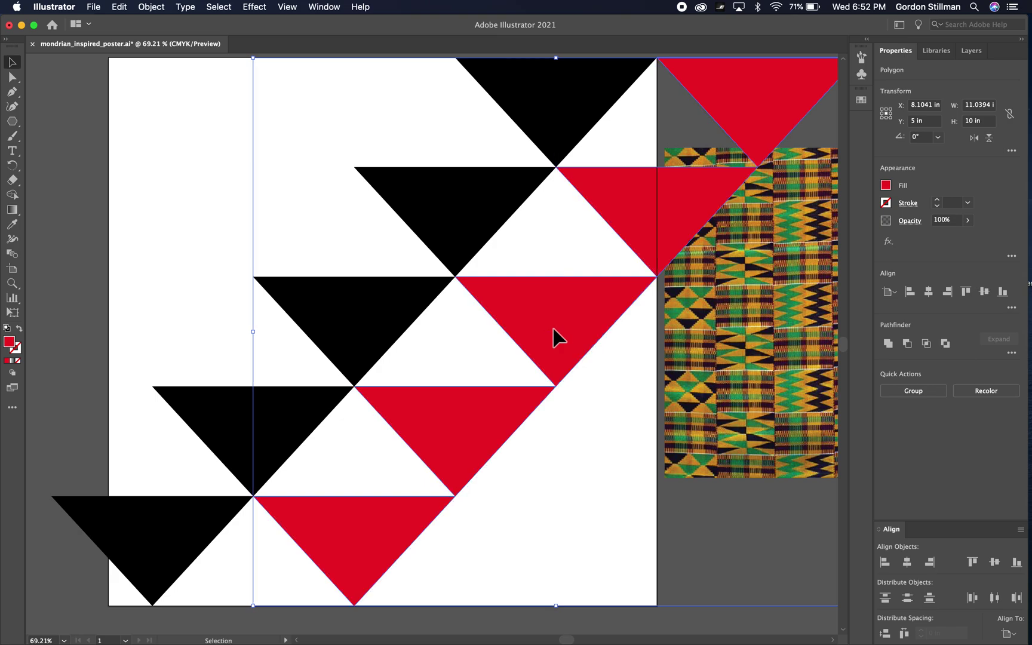
# Place a red triangle diagonal left of the black one at X 0.8005, Y 5 in.
pyautogui.press('a')
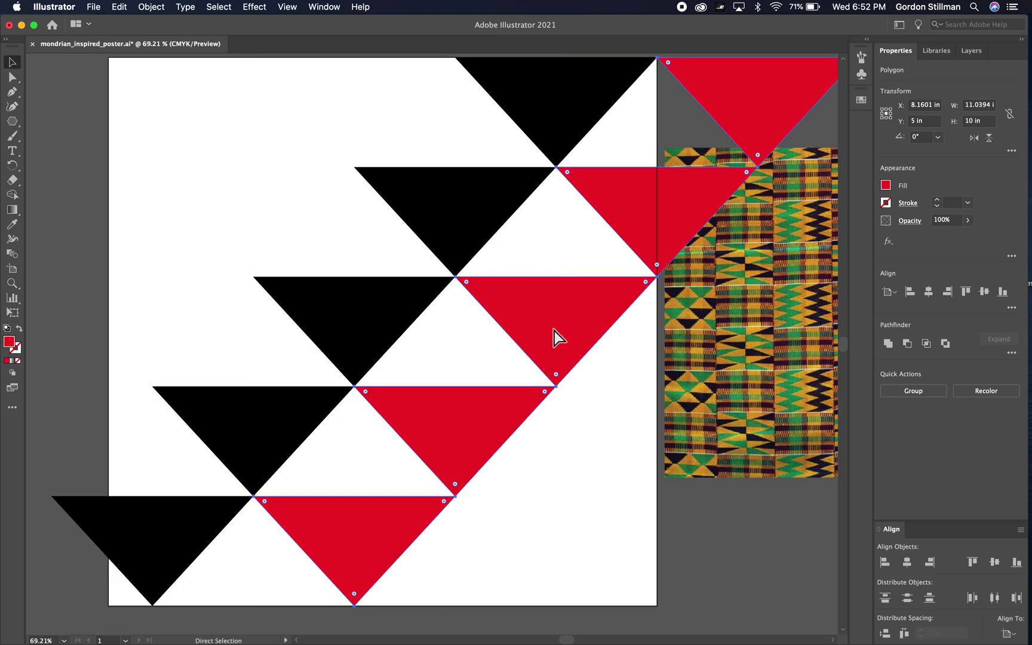
pyautogui.press('v')
pyautogui.moveTo(554, 331); pyautogui.dragTo(163, 302)
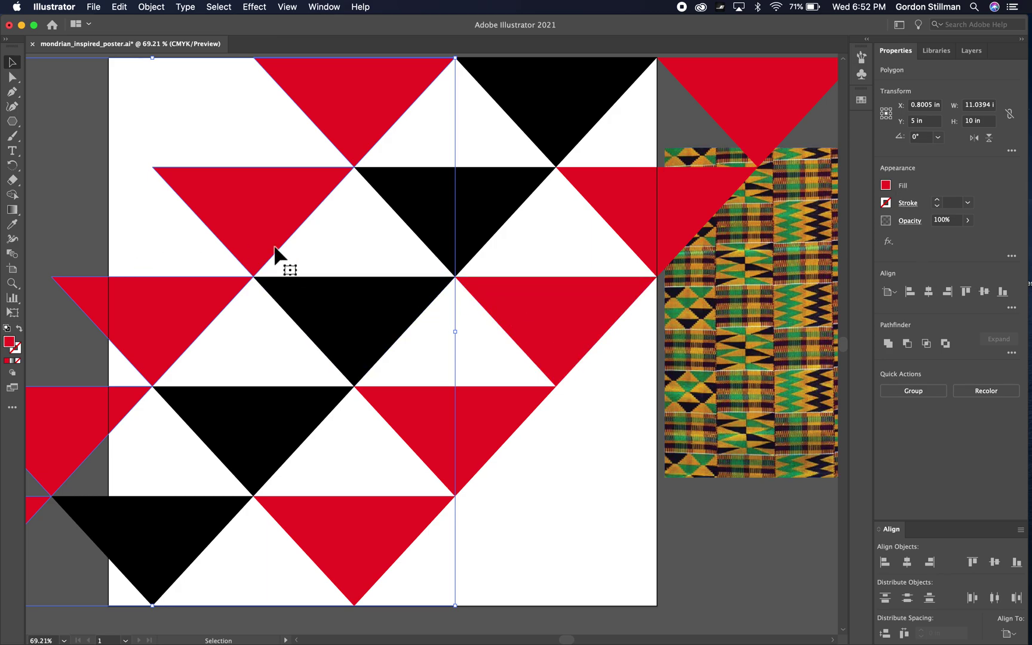
# Deselect everything on the artboard.
pyautogui.scroll(3, 274, 254)
pyautogui.hscroll(-3, 274, 254)
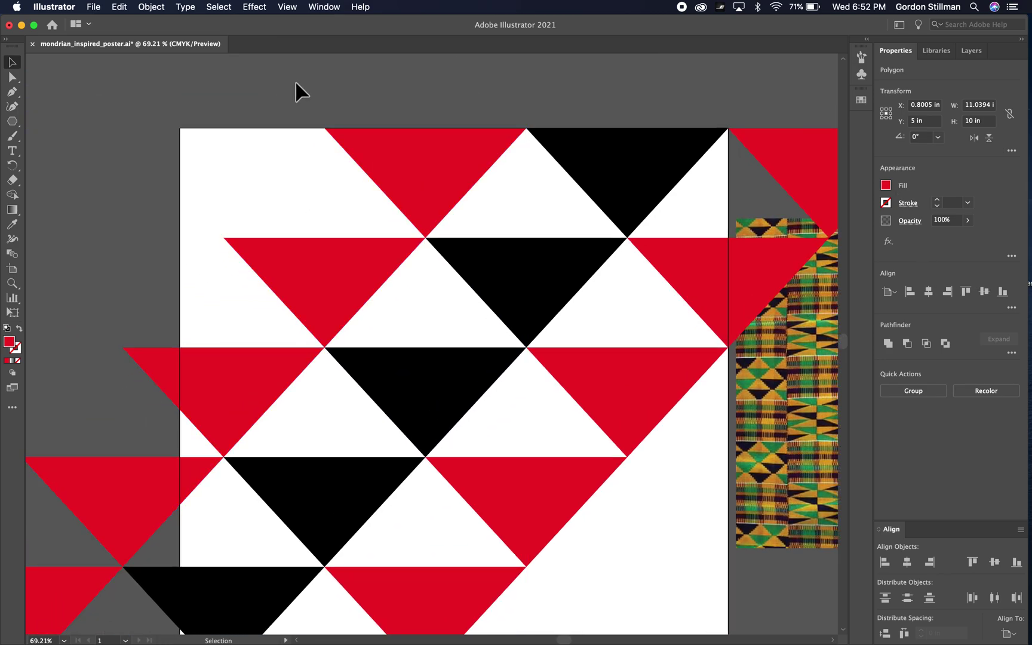
pyautogui.click(295, 80)
pyautogui.moveTo(248, 132); pyautogui.dragTo(385, 245)
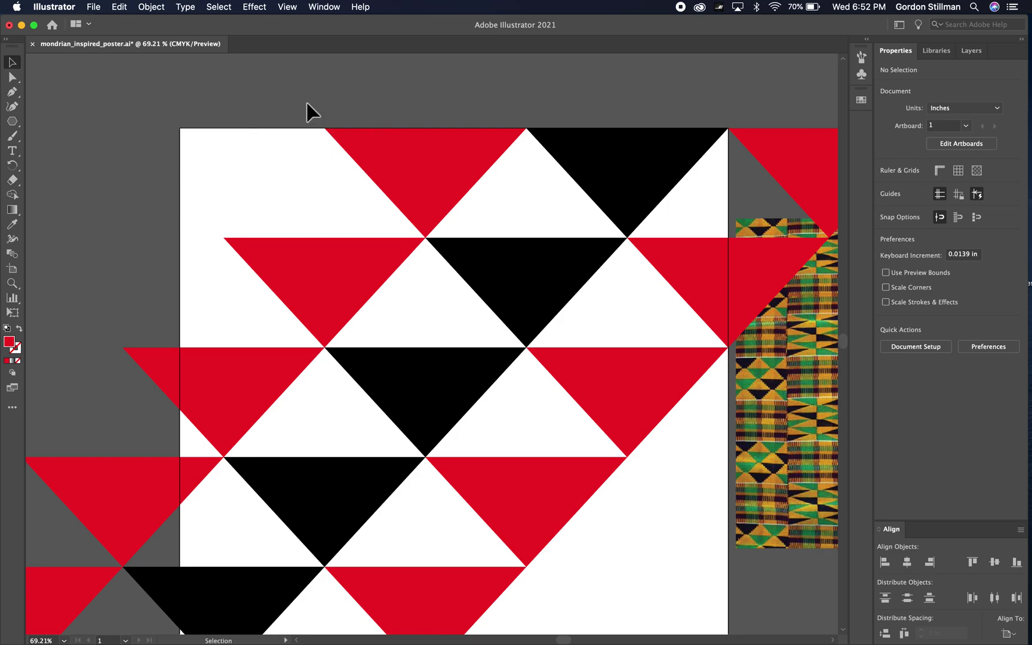
# Copy the two stacked black triangles into the artboard's top-left corner.
pyautogui.click(622, 171)
pyautogui.keyDown('shift'); pyautogui.click(543, 284); pyautogui.keyUp('shift')
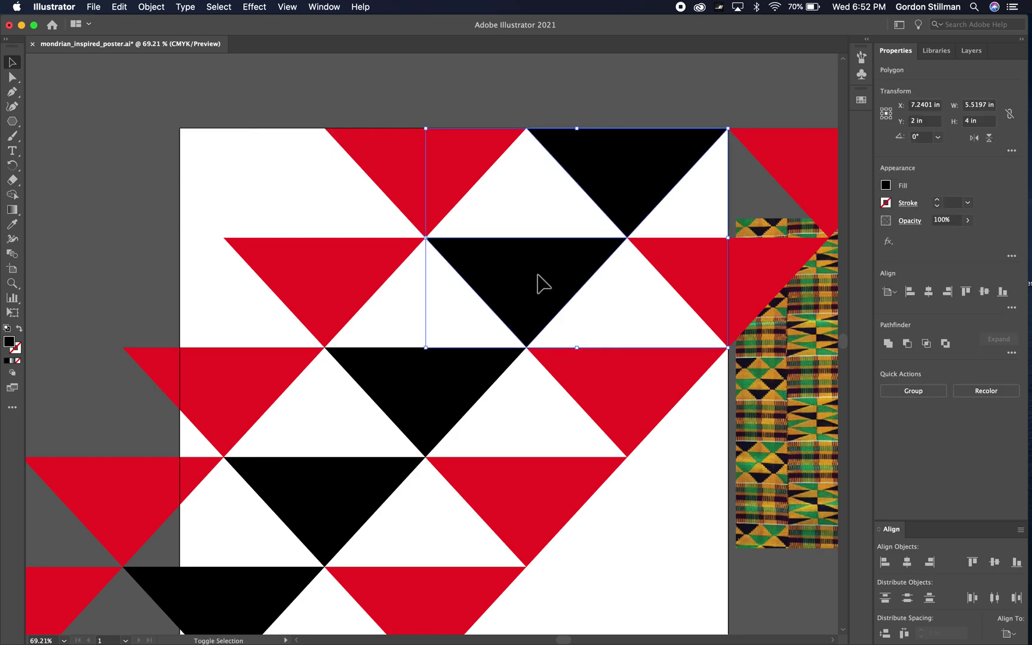
pyautogui.click(622, 103)
pyautogui.click(624, 178)
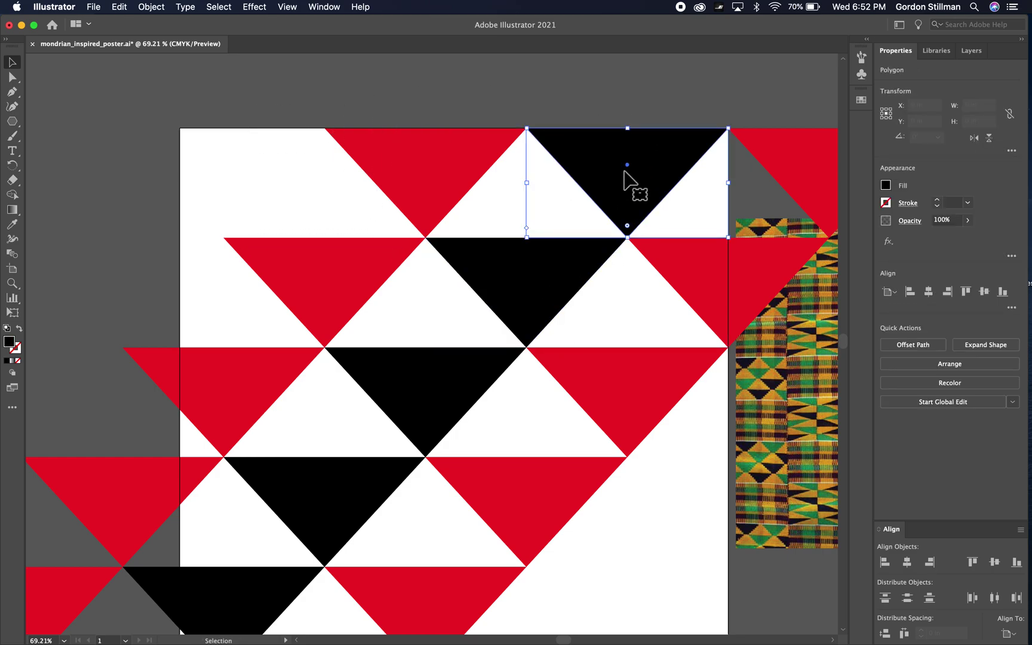
pyautogui.keyDown('shift'); pyautogui.click(525, 301); pyautogui.keyUp('shift')
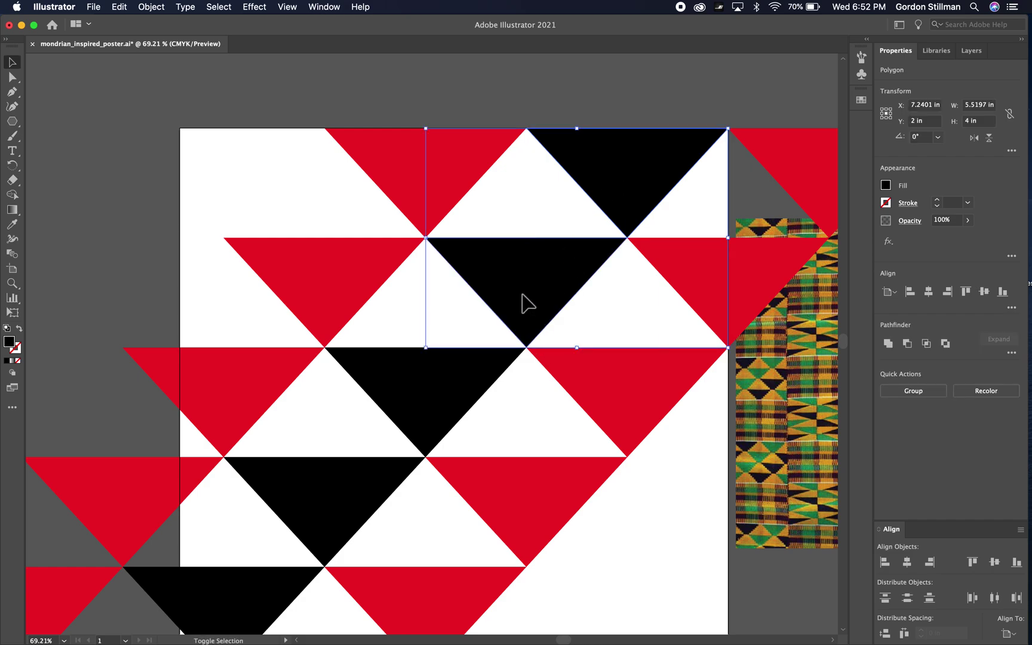
pyautogui.press('super+c')
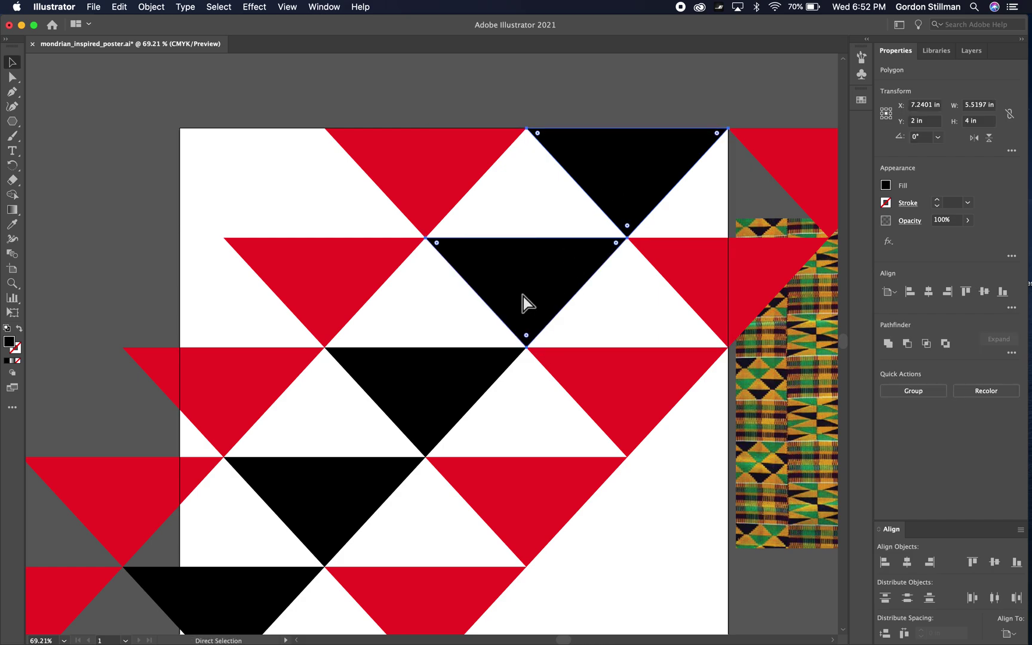
pyautogui.press('super+v')
pyautogui.moveTo(451, 288); pyautogui.dragTo(187, 178)
# Paste another copy of the black pair into the lower-right gap.
pyautogui.scroll(-5, 508, 394)
pyautogui.hscroll(4, 508, 395)
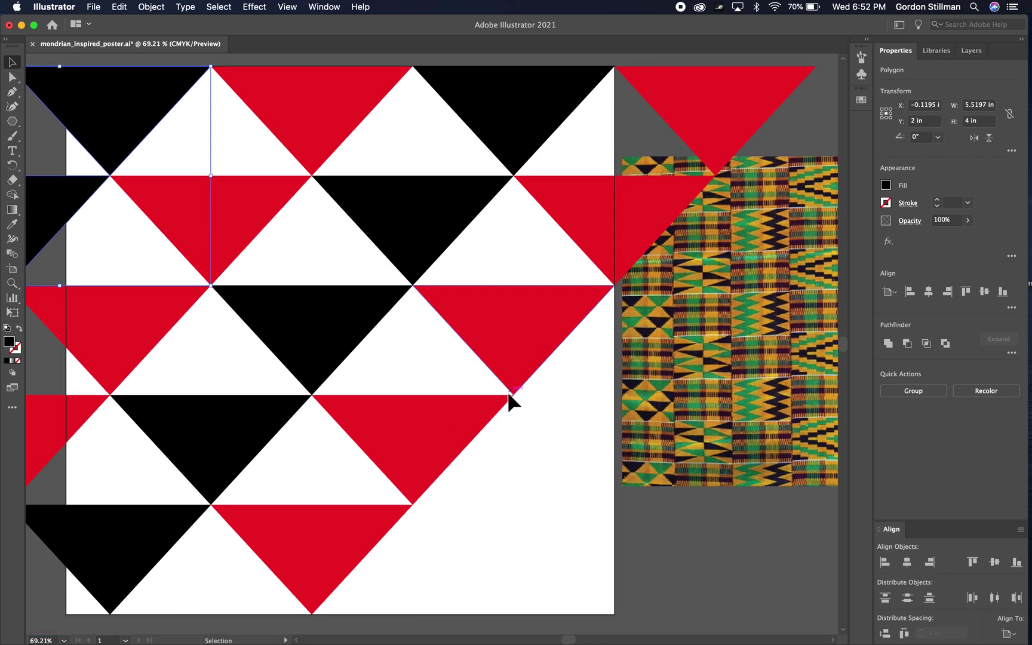
pyautogui.press('super+v')
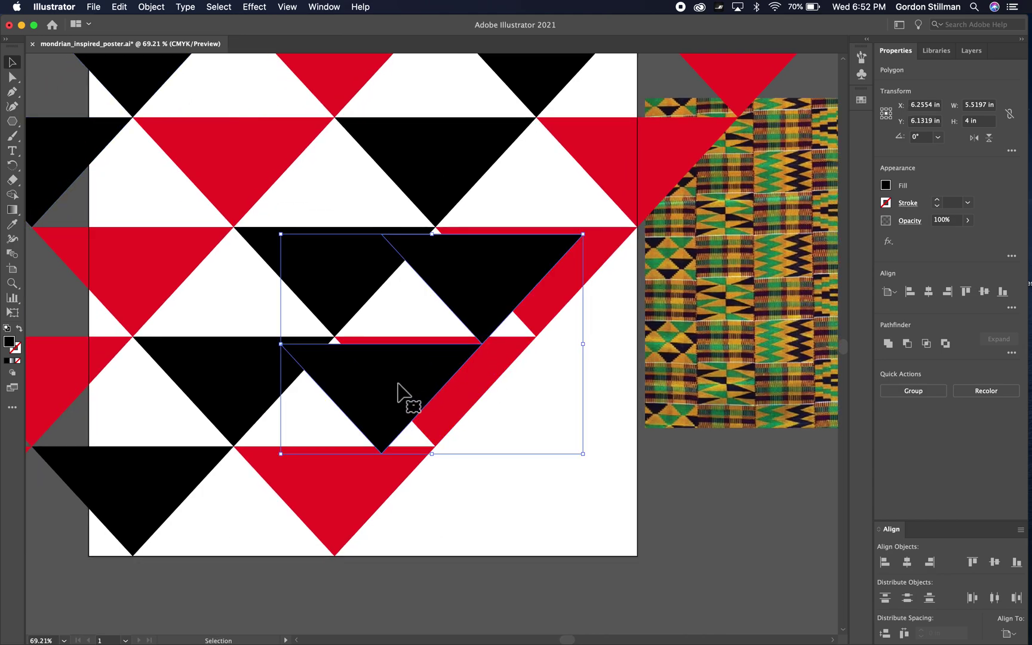
pyautogui.moveTo(364, 414); pyautogui.dragTo(520, 517)
# Select the kente reference image beside the artboard.
pyautogui.scroll(3, 515, 507)
pyautogui.hscroll(-2, 515, 508)
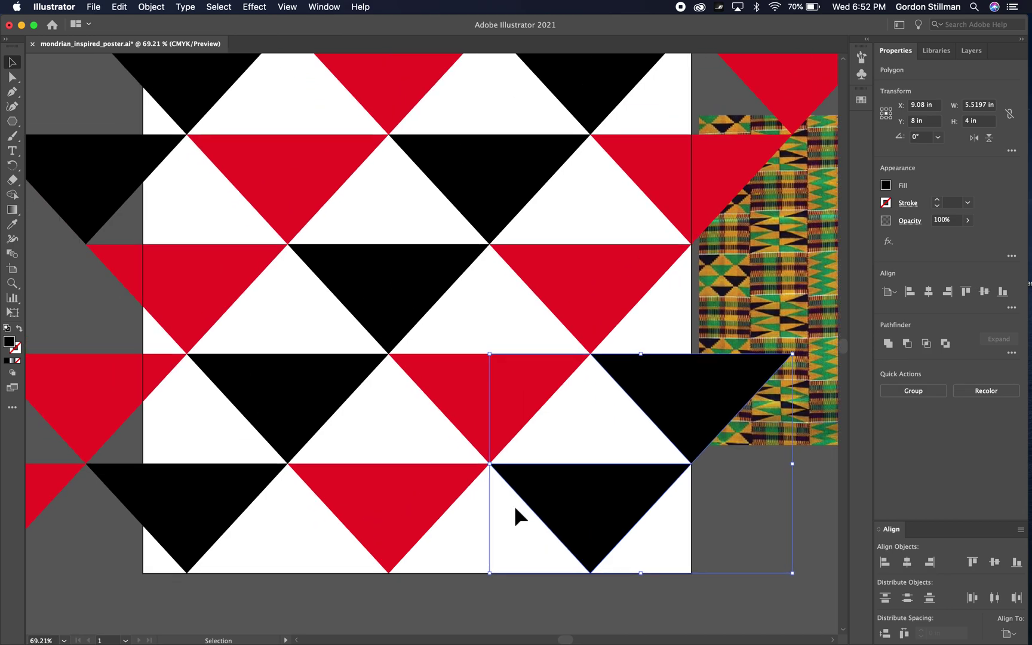
pyautogui.scroll(-2, 517, 513)
pyautogui.hscroll(1, 517, 514)
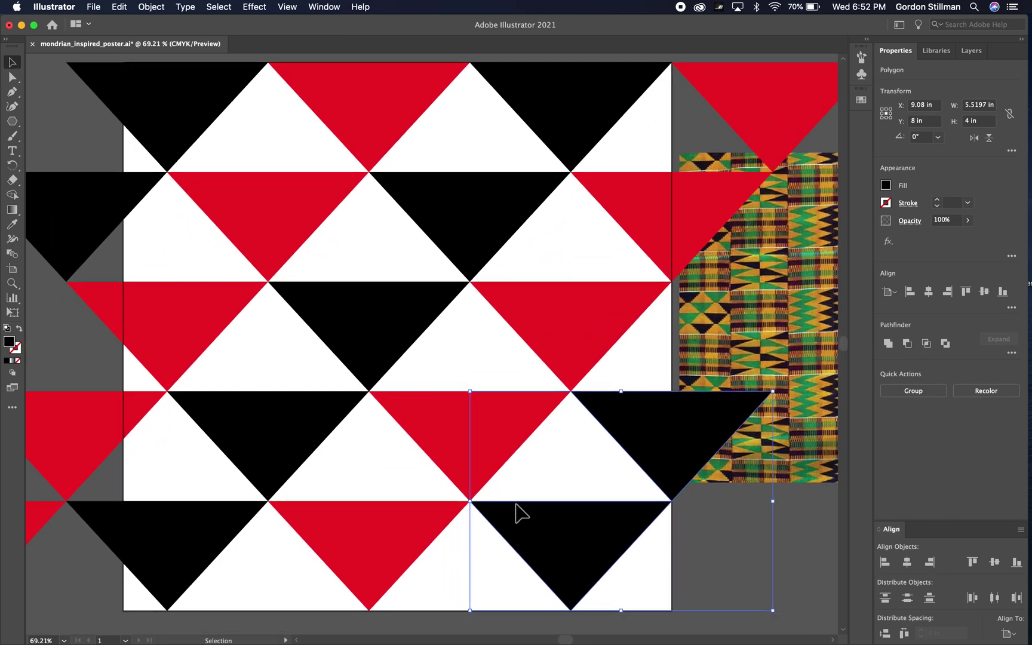
pyautogui.click(787, 275)
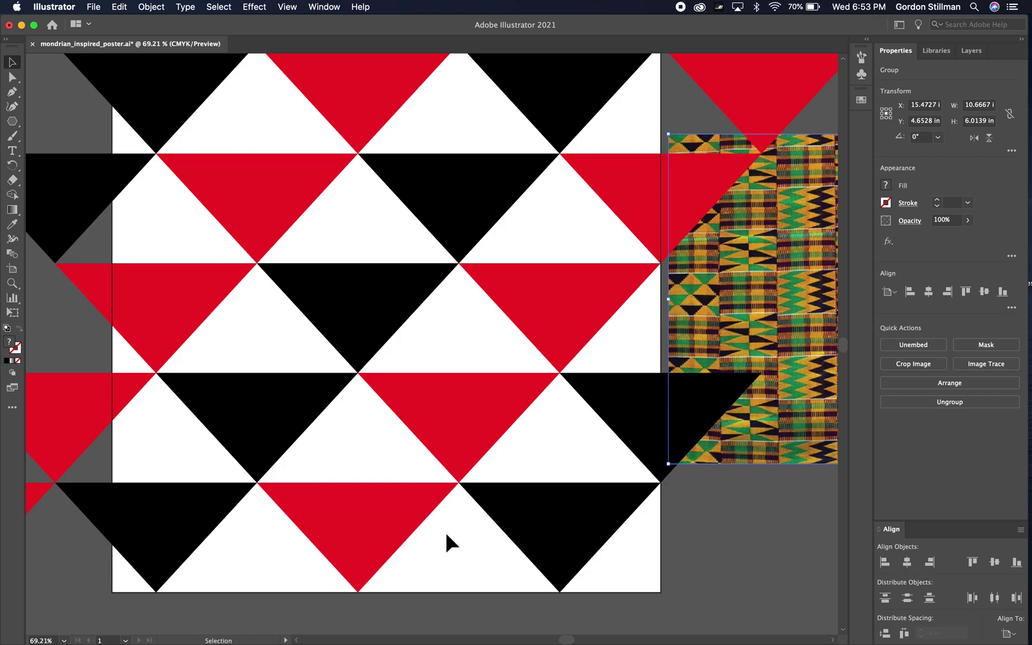
pyautogui.scroll(3, 345, 231)
pyautogui.hscroll(1, 345, 230)
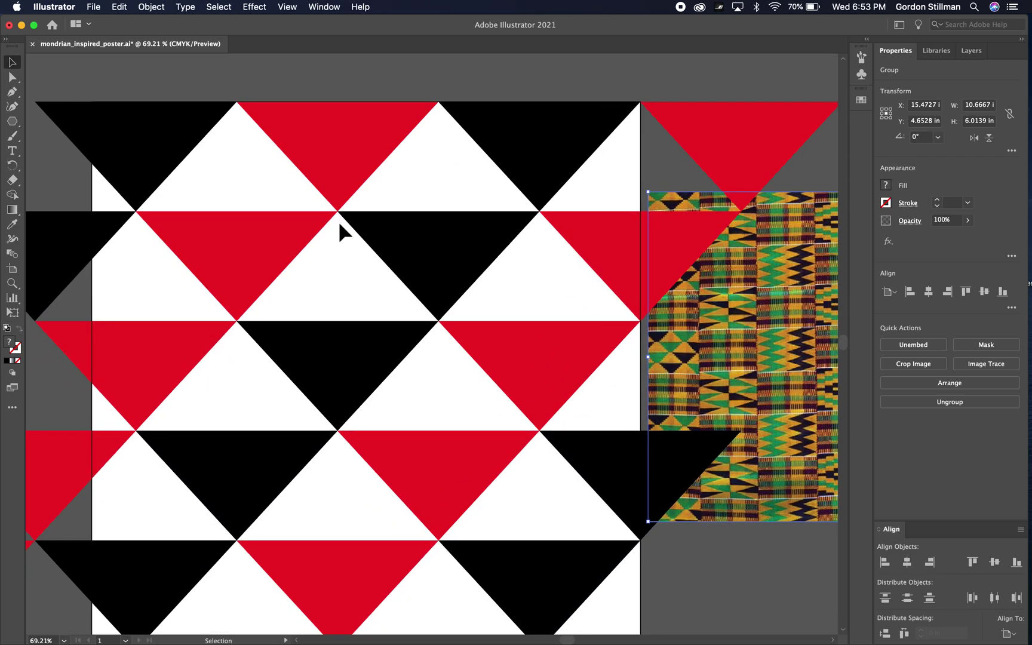
pyautogui.scroll(-1, 338, 221)
pyautogui.hscroll(-1, 338, 221)
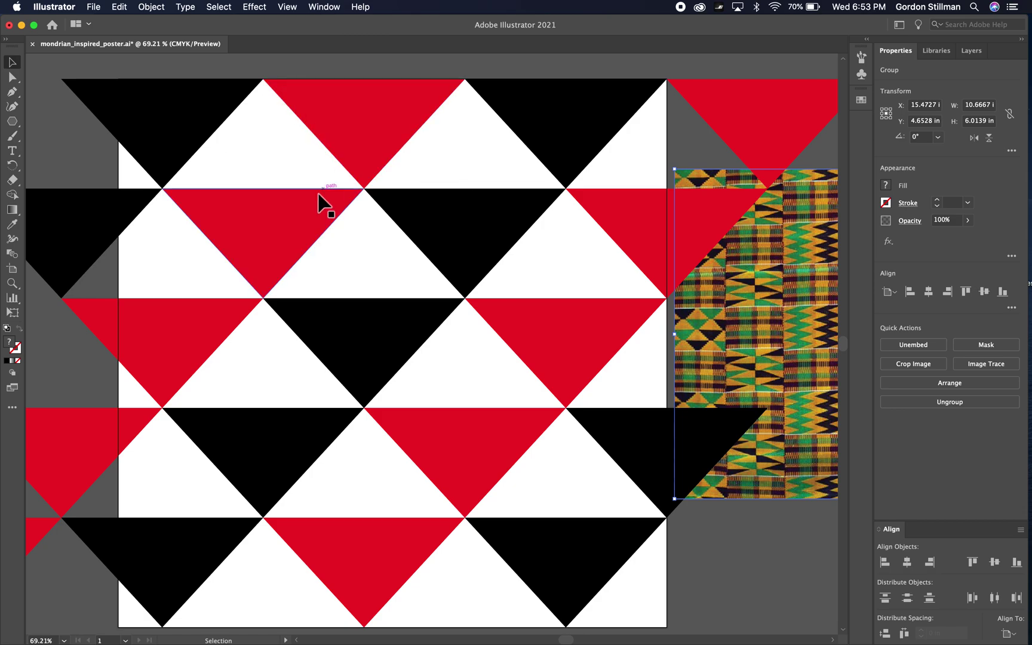
pyautogui.scroll(-2, 320, 272)
pyautogui.hscroll(-3, 320, 272)
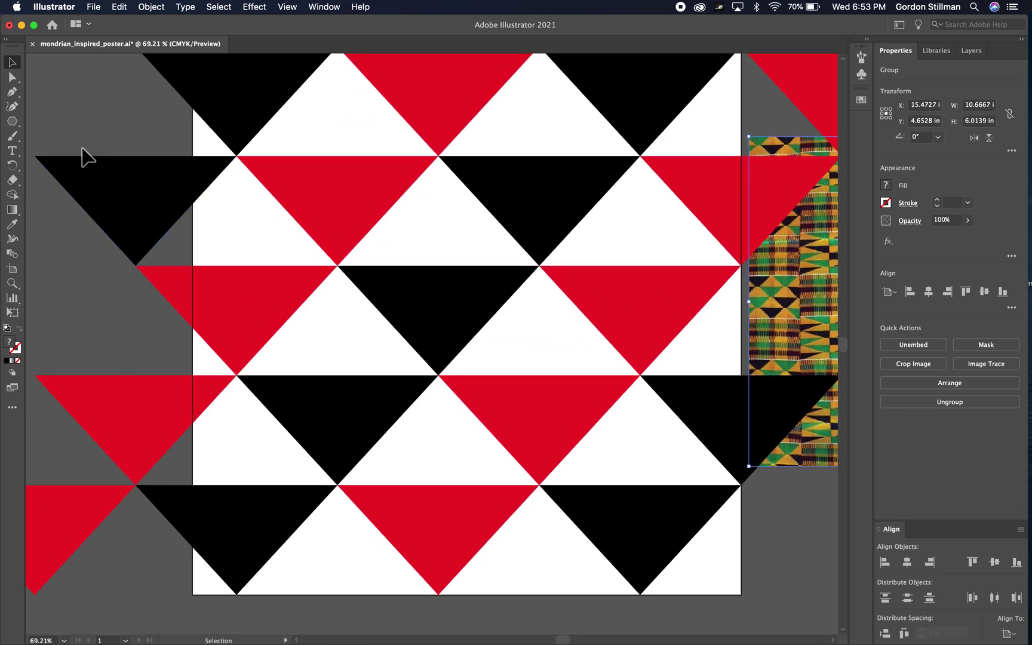
# Draw a rectangle covering the whole 10 × 10 in artboard.
pyautogui.click(12, 122)
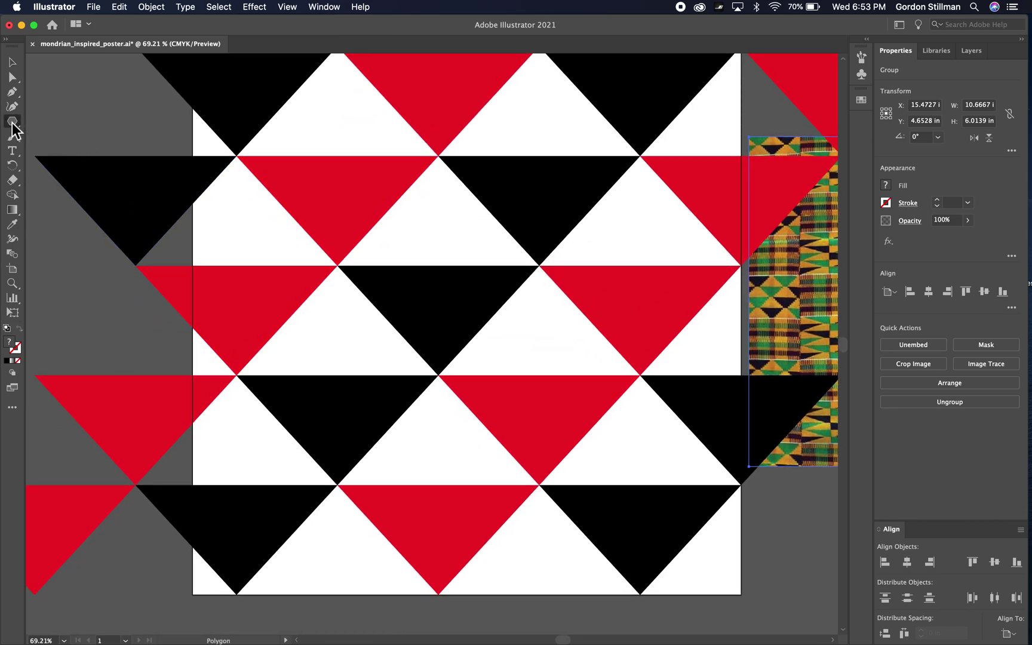
pyautogui.moveTo(12, 129); pyautogui.dragTo(56, 121)
pyautogui.hscroll(2, 84, 154)
pyautogui.scroll(1, 84, 154)
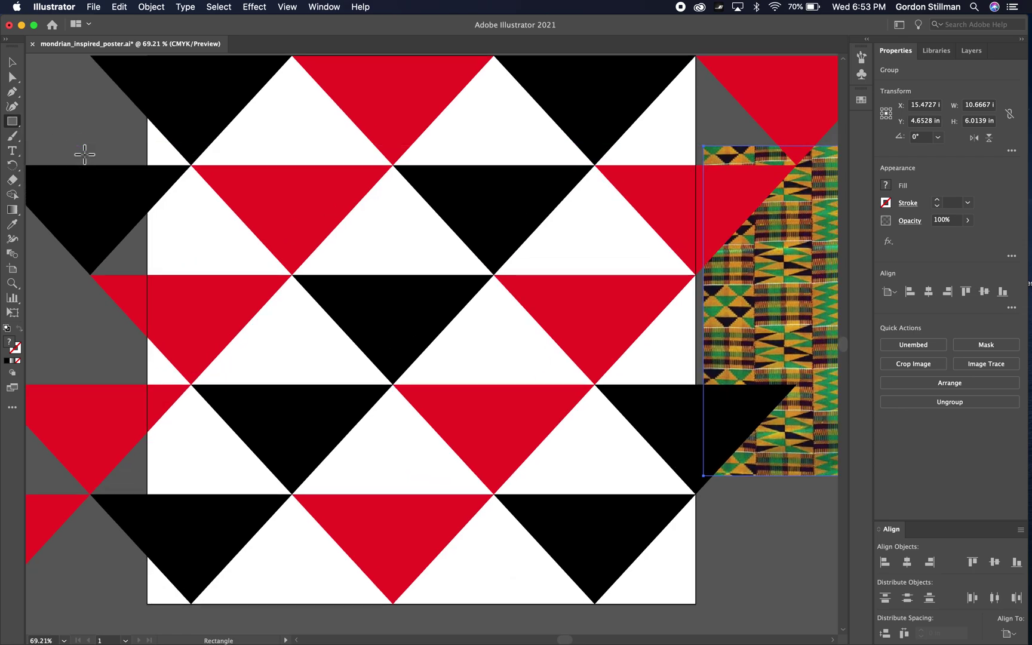
pyautogui.scroll(1, 84, 154)
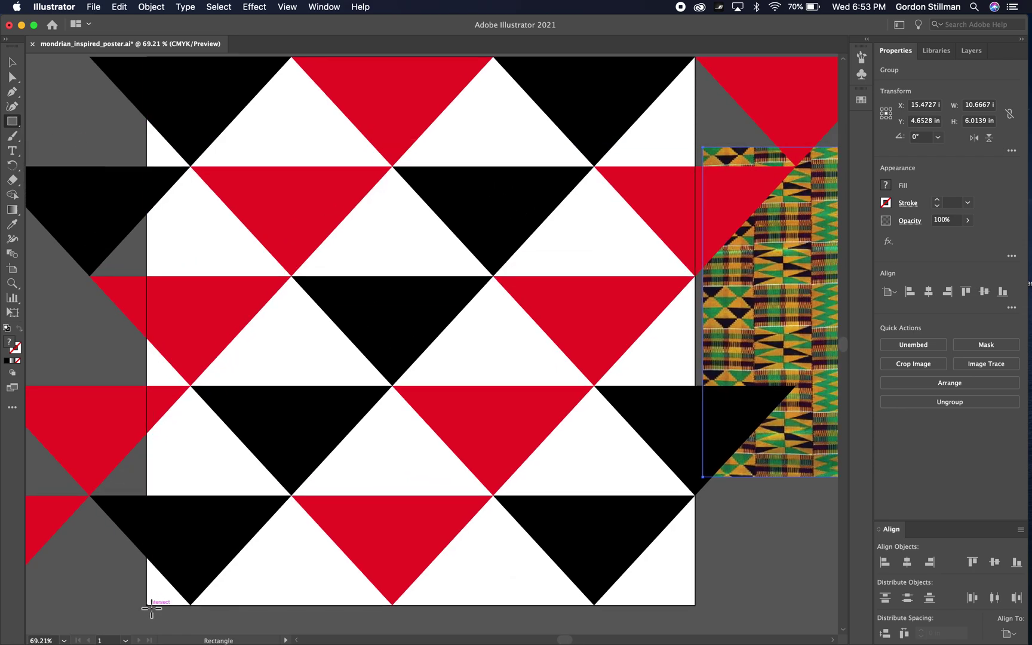
pyautogui.moveTo(150, 606)
pyautogui.mouseDown()
pyautogui.moveTo(531, 218)
pyautogui.moveTo(703, 75)
pyautogui.moveTo(668, 211)
pyautogui.moveTo(695, 197)
pyautogui.mouseUp()
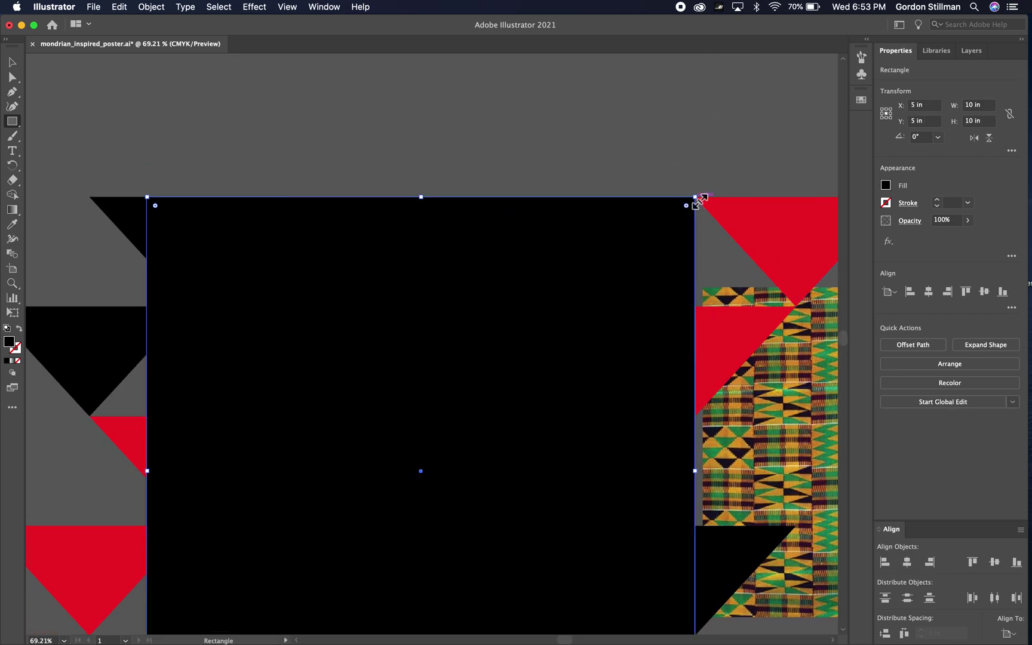
# Fill the rectangle with the yellow swatch.
pyautogui.click(887, 185)
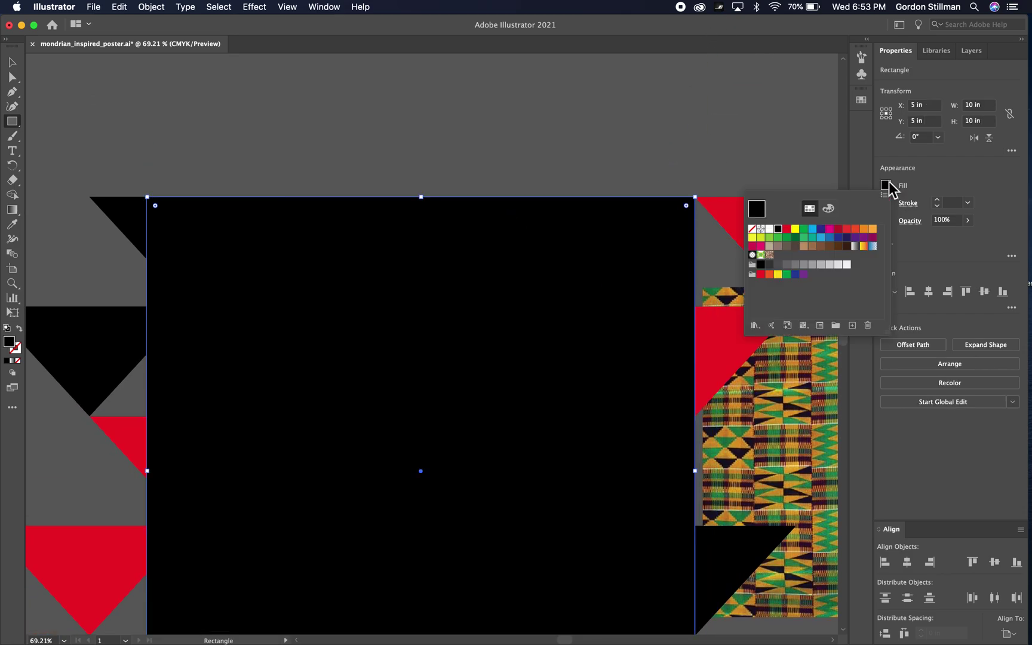
pyautogui.click(796, 229)
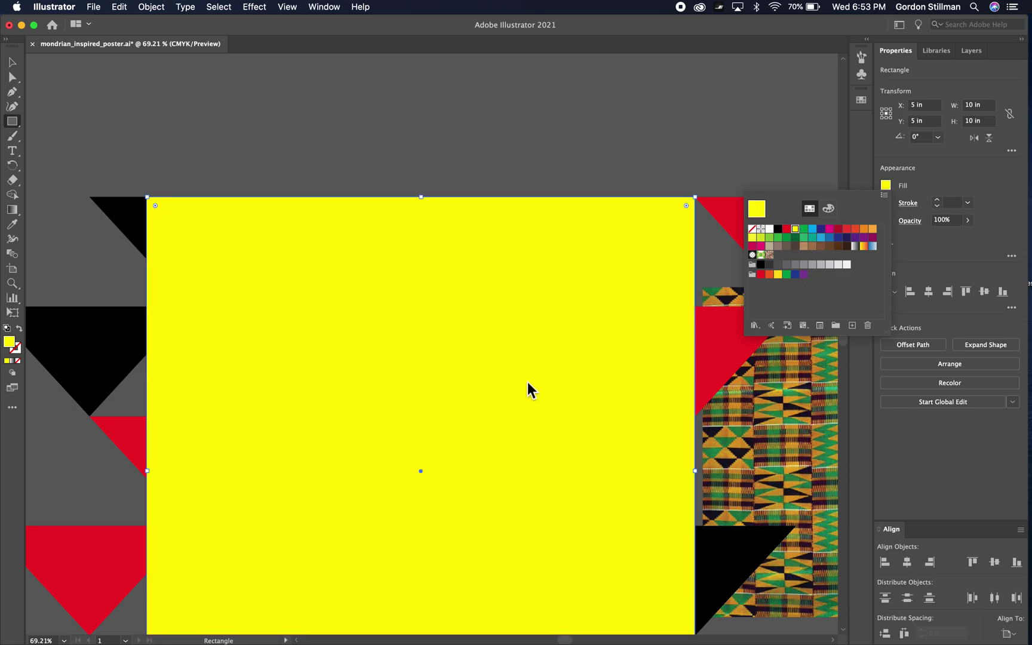
pyautogui.click(929, 182)
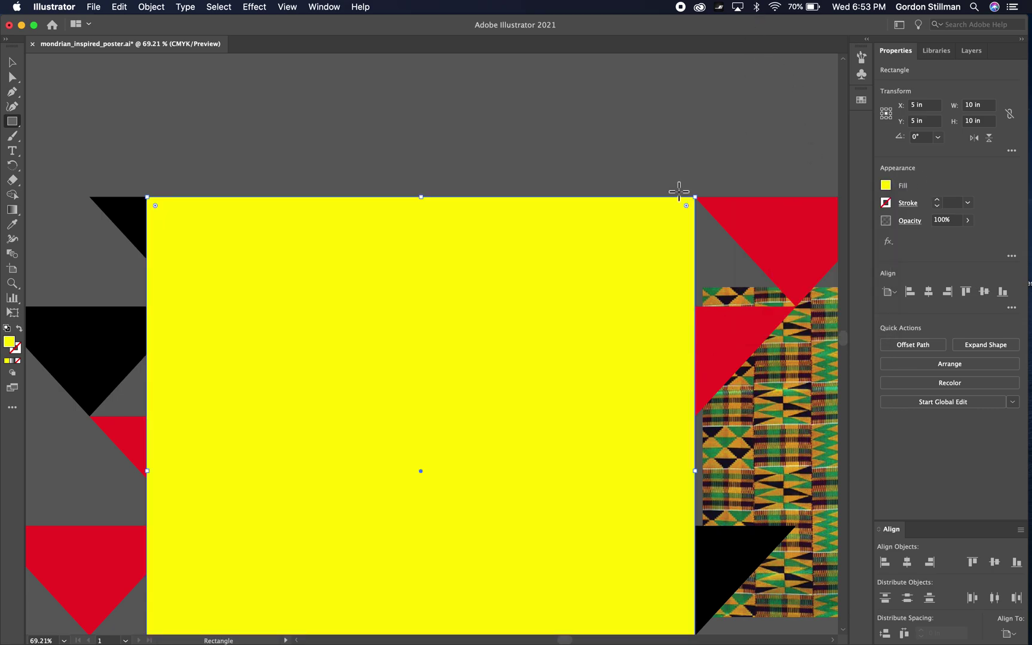
pyautogui.scroll(-3, 461, 215)
pyautogui.scroll(-3, 424, 164)
pyautogui.hscroll(-1, 424, 164)
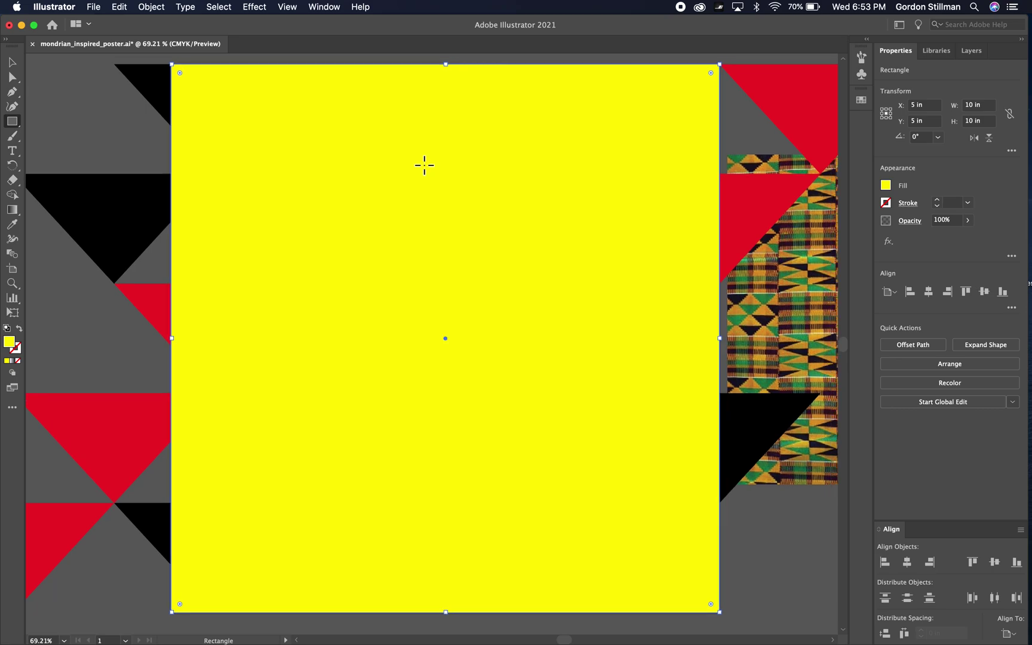
# Send the yellow background rectangle to the back, behind the red and black triangle rows.
pyautogui.click(12, 62)
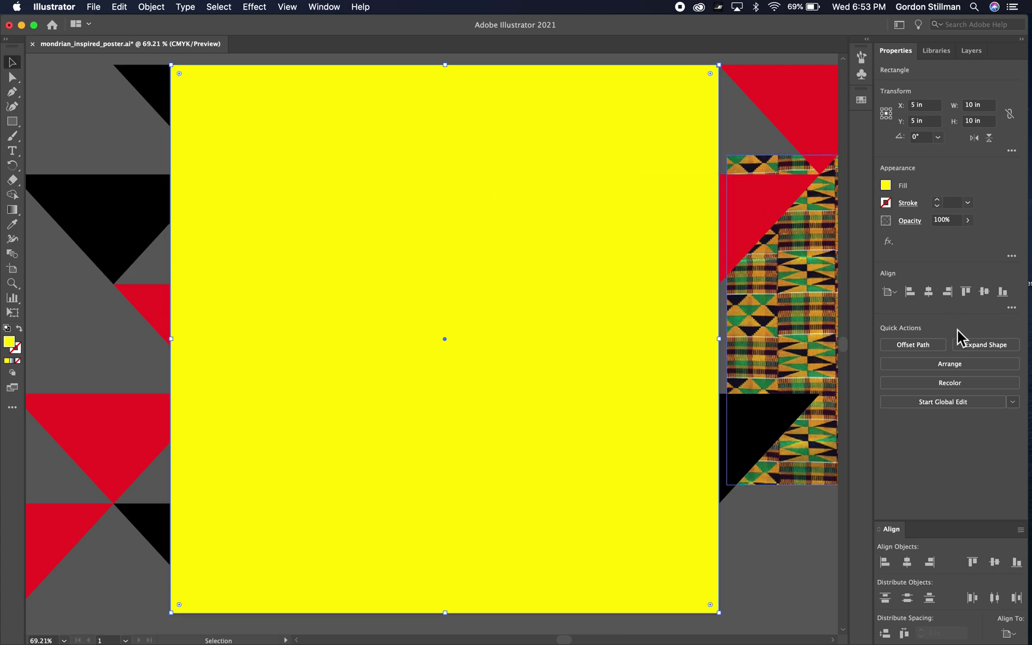
pyautogui.click(952, 367)
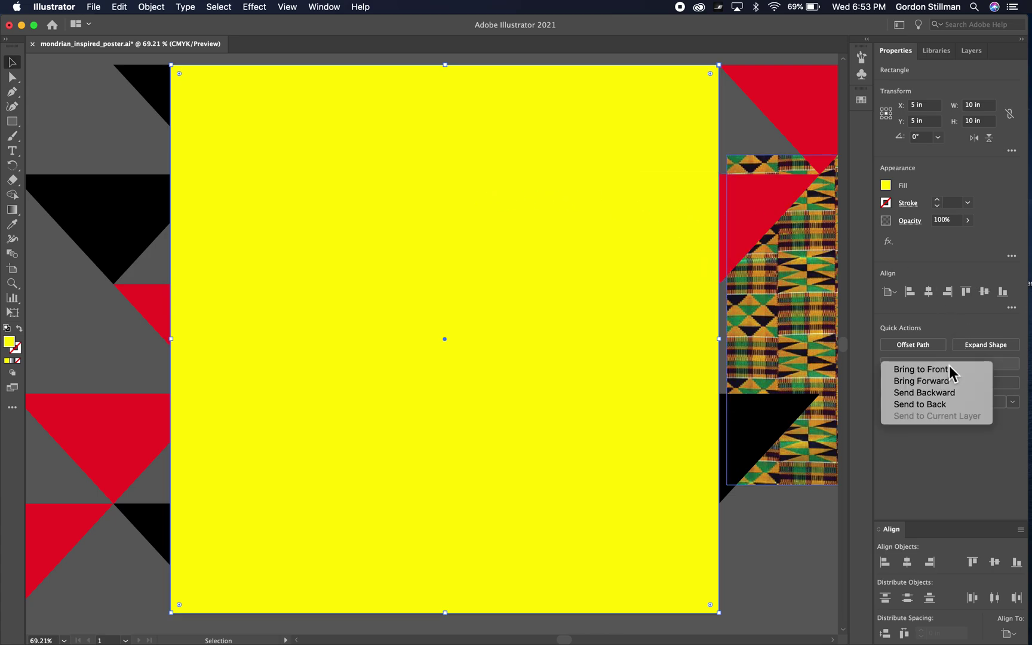
pyautogui.click(931, 404)
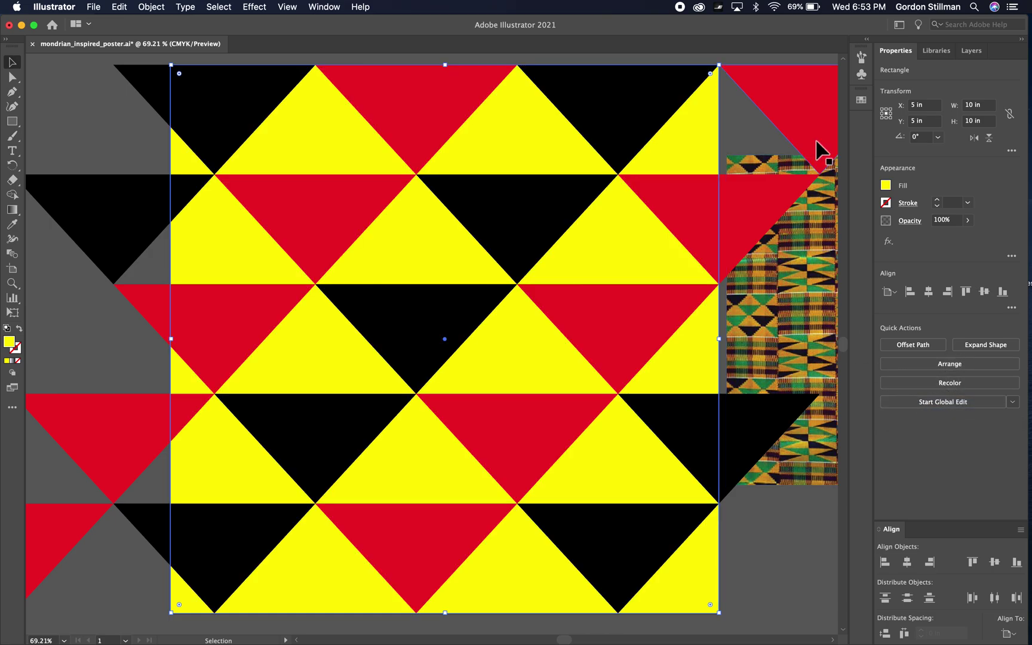